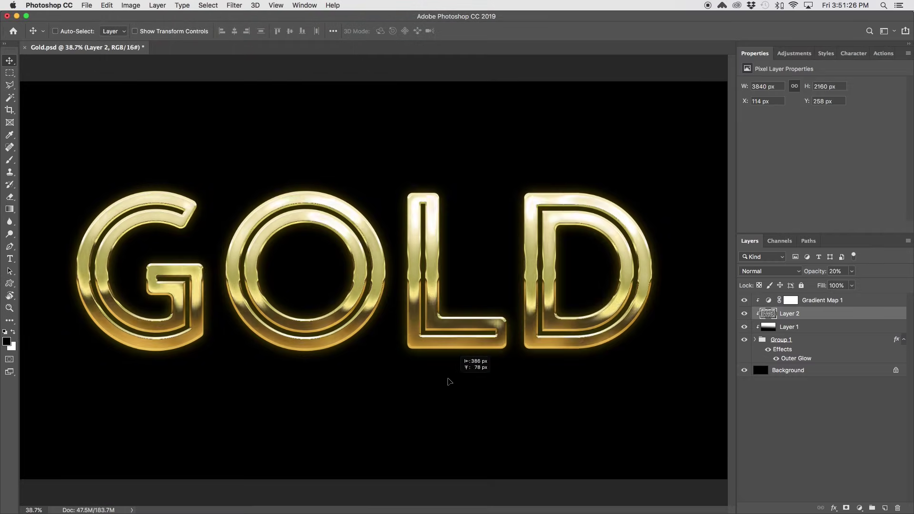
Shift the gold texture, raise Layer 4's opacity to 70%, and retype the word as VEGAS
left_click_drag(448, 381, 442, 371)
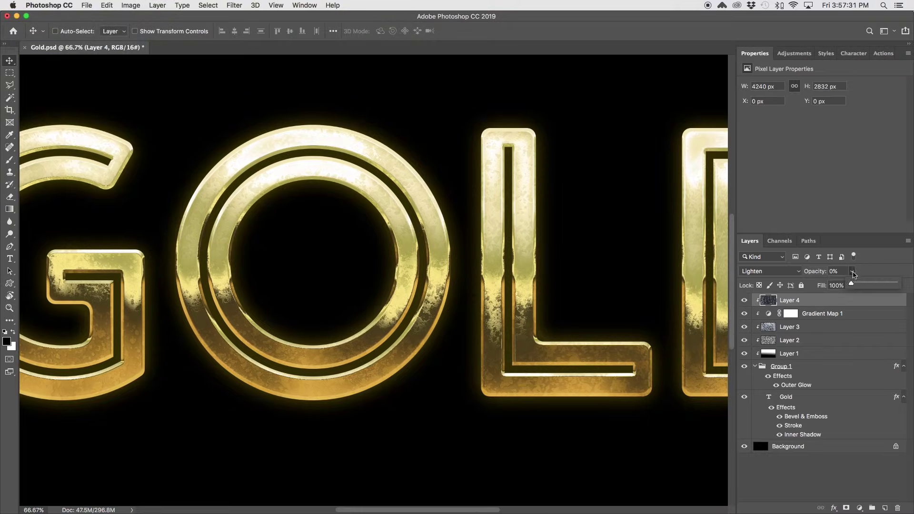
left_click_drag(853, 286, 883, 286)
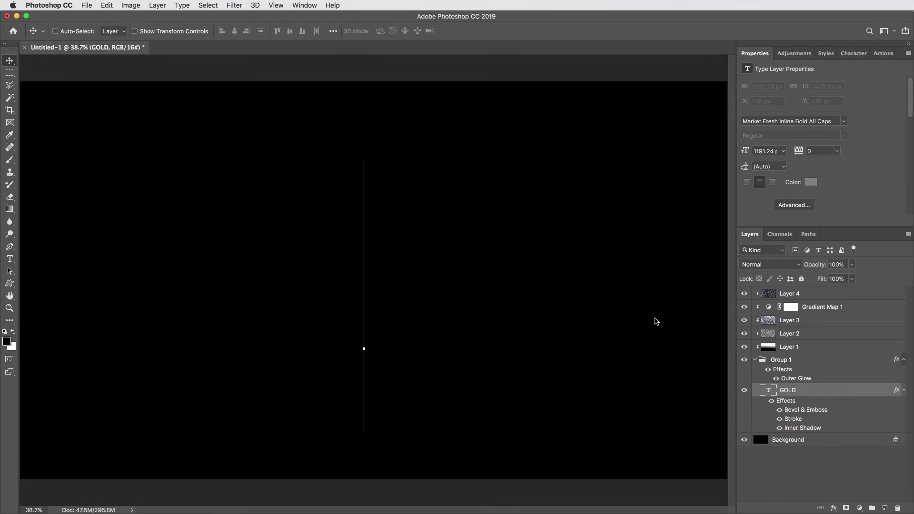
type("VEGAS")
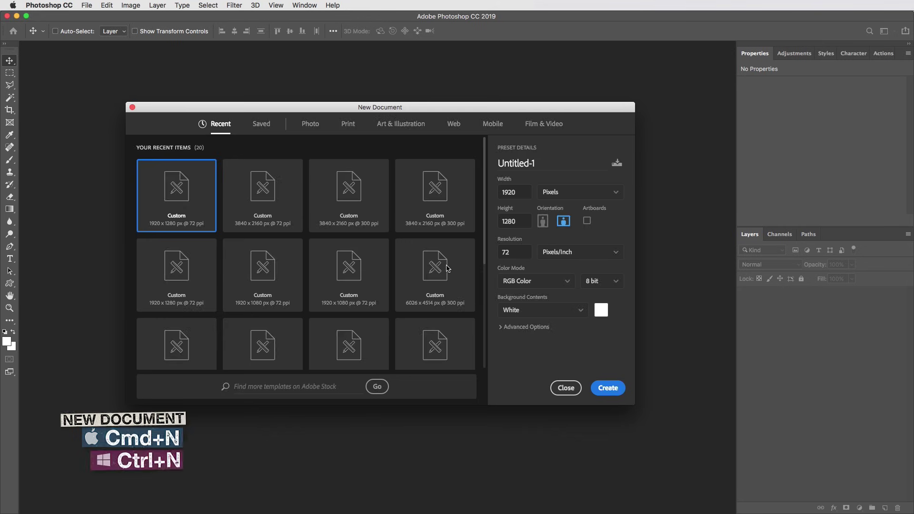
Create Untitled-1 at width 3840 and height 2160, with Black background contents and 16 bit
double_click(496, 194)
type("3840")
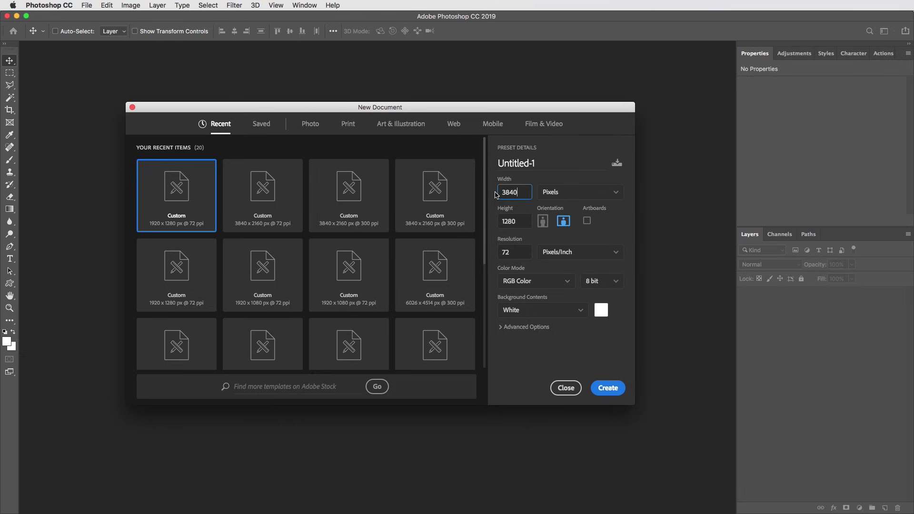
double_click(521, 222)
type("216")
left_click(540, 314)
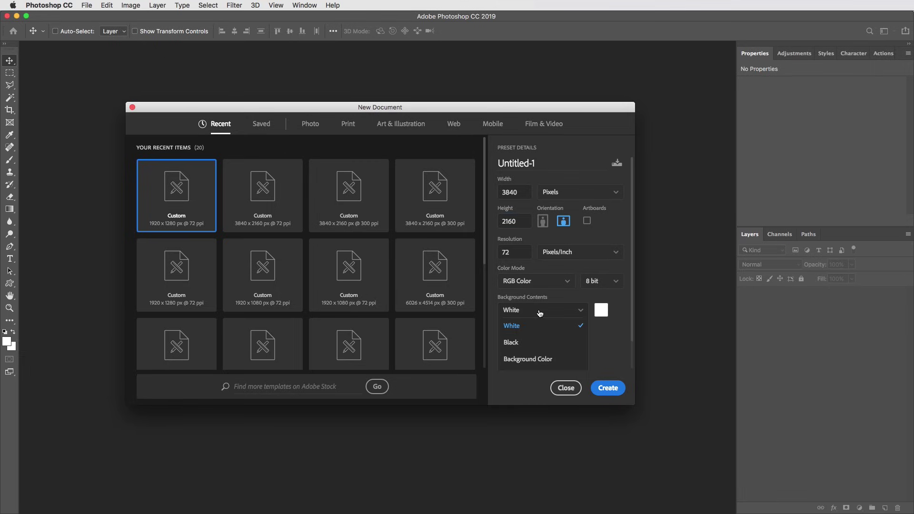
left_click(516, 344)
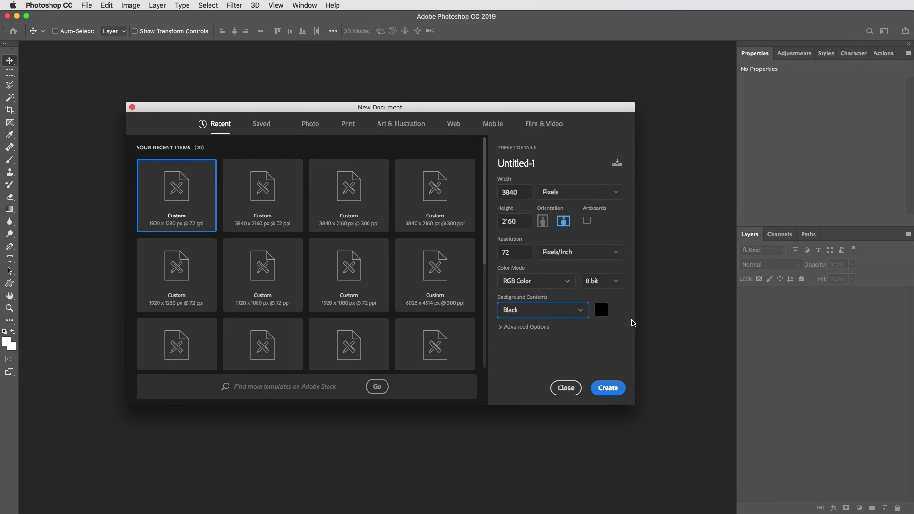
left_click(603, 285)
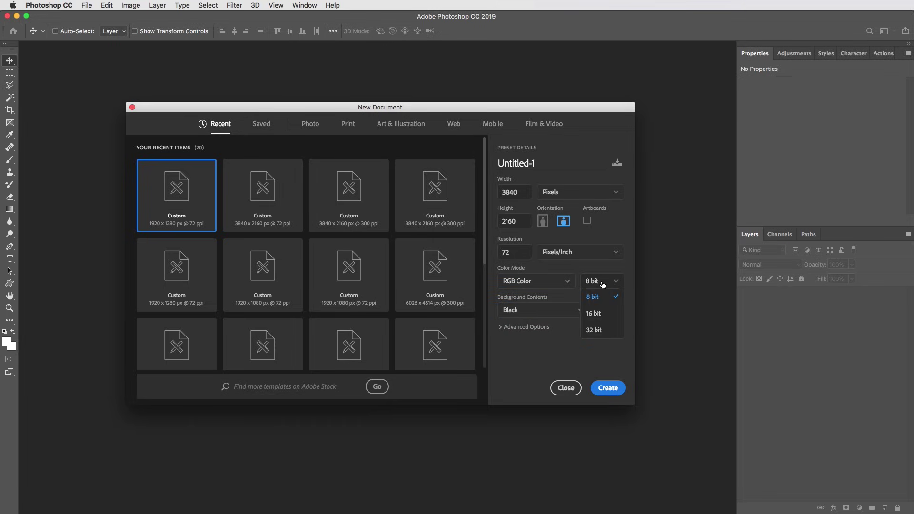
left_click(594, 314)
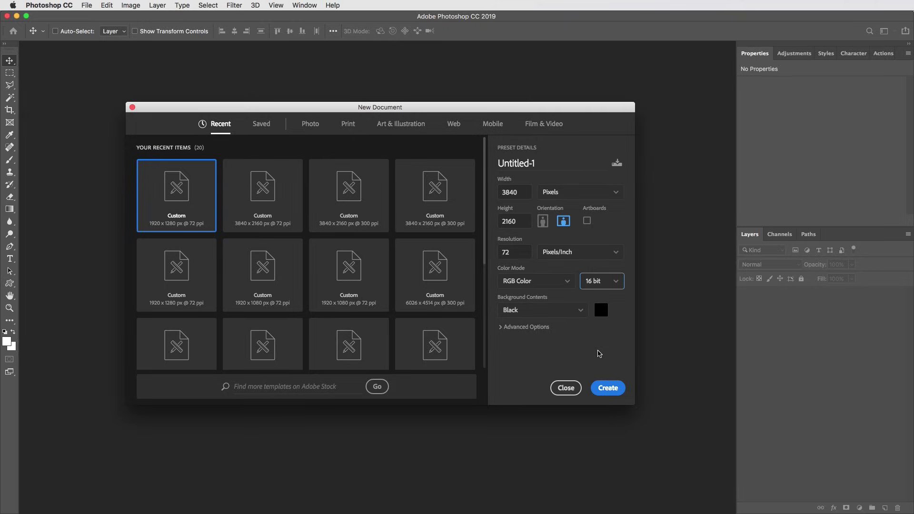
left_click(608, 389)
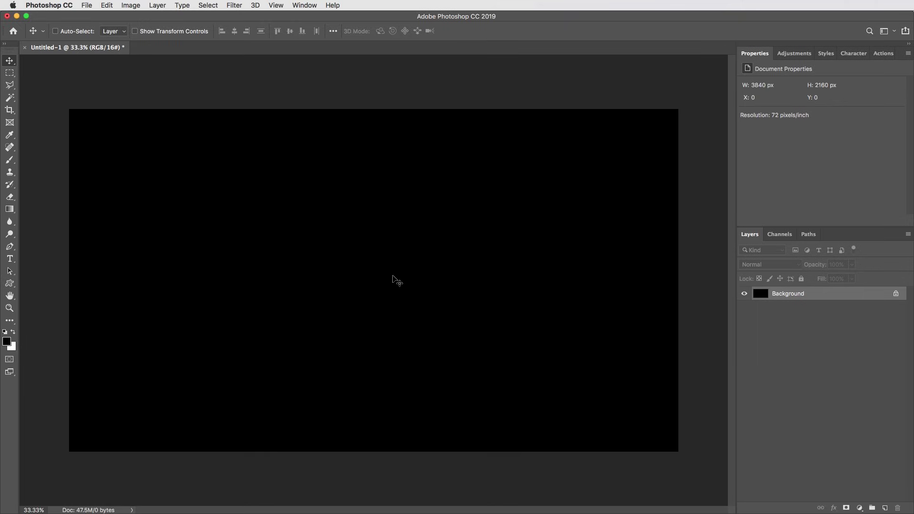
Set the text colour to mid-gray 808080 (brightness 50%) and type GOLD at the canvas centre
key("t")
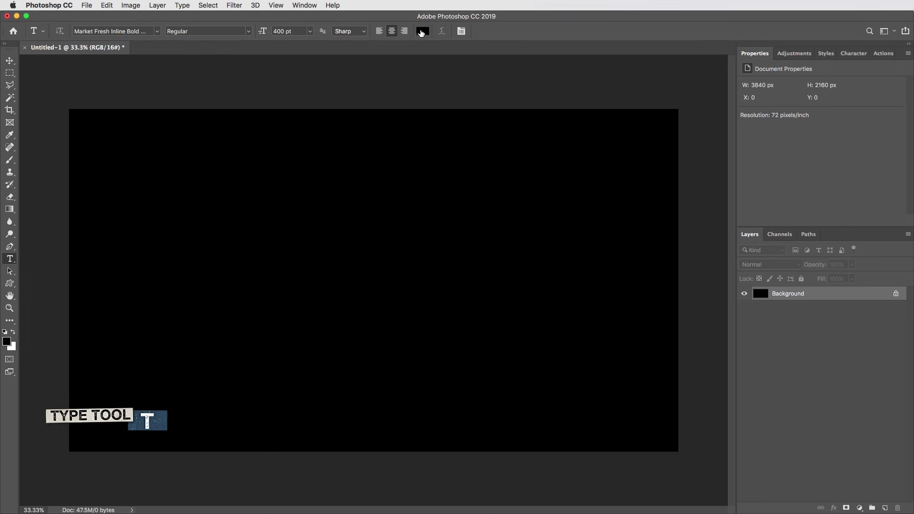
left_click(422, 31)
left_click_drag(563, 366, 514, 361)
left_click_drag(698, 404, 684, 403)
type("50")
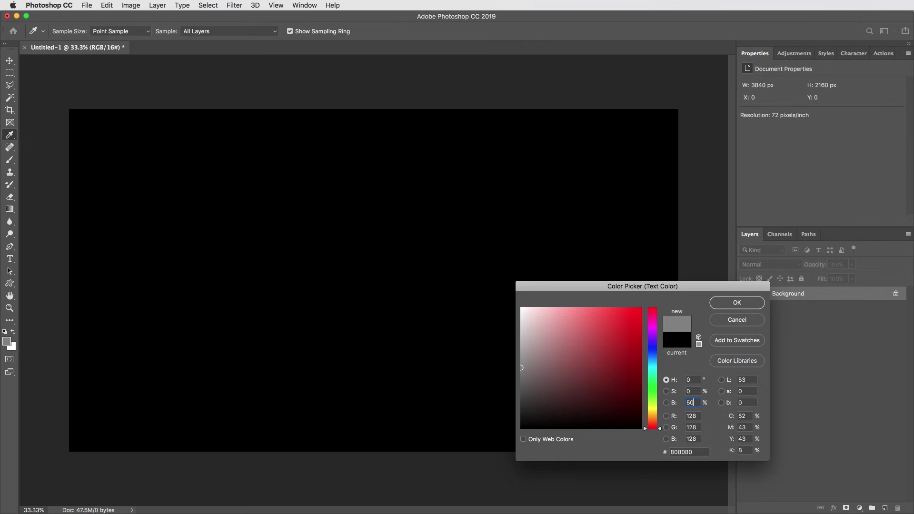
left_click(729, 302)
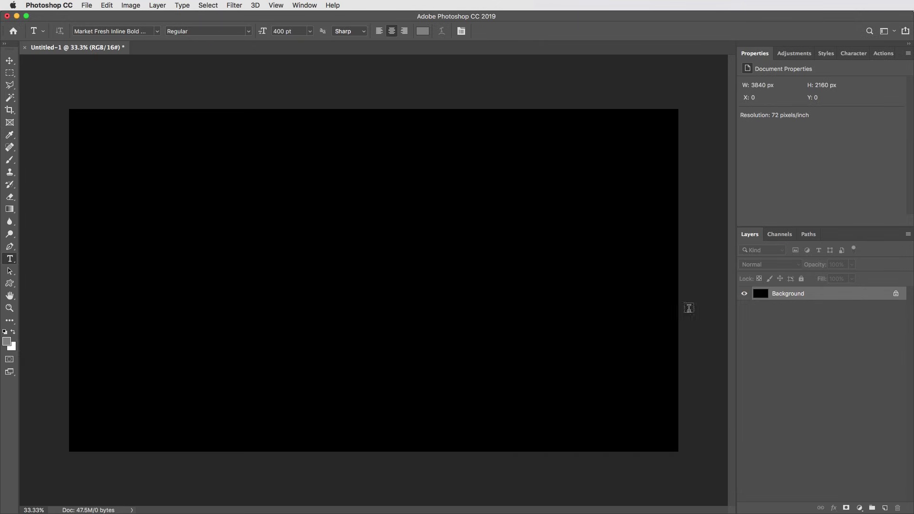
left_click(372, 271)
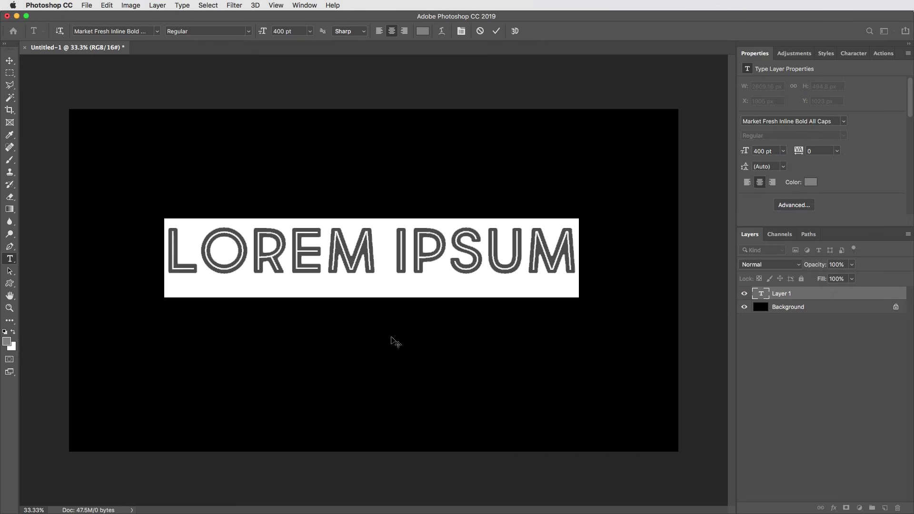
type("GOLD")
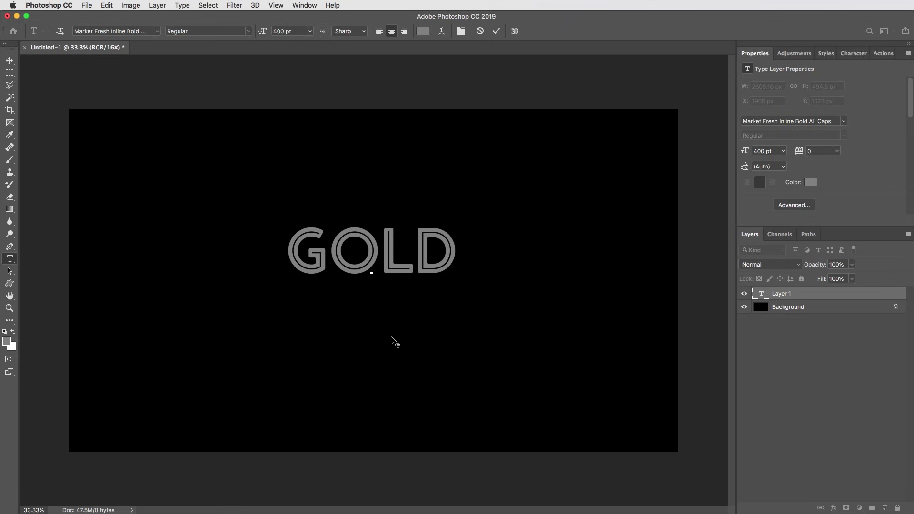
Scale the GOLD text up about 289% and move it lower on the canvas
key("super+Return")
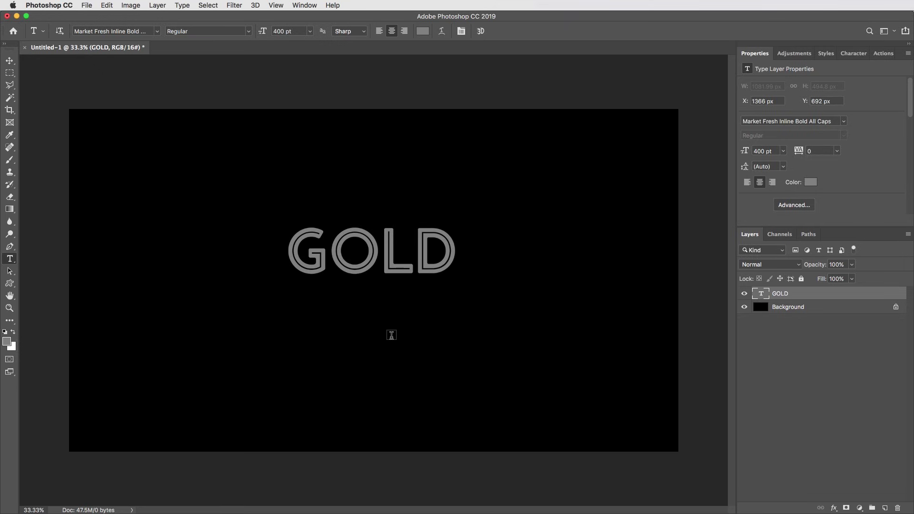
key("v")
key("super+t")
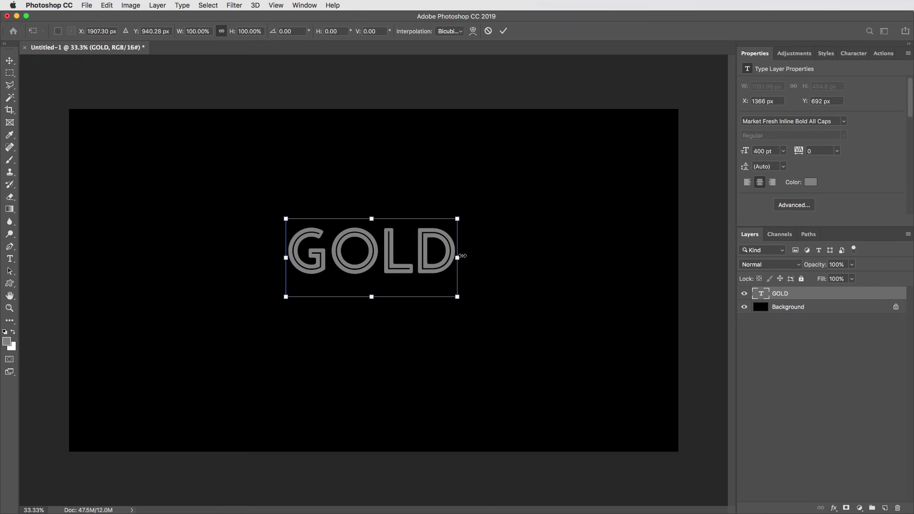
left_click_drag(461, 257, 620, 269)
left_click_drag(525, 238, 526, 284)
key("Return")
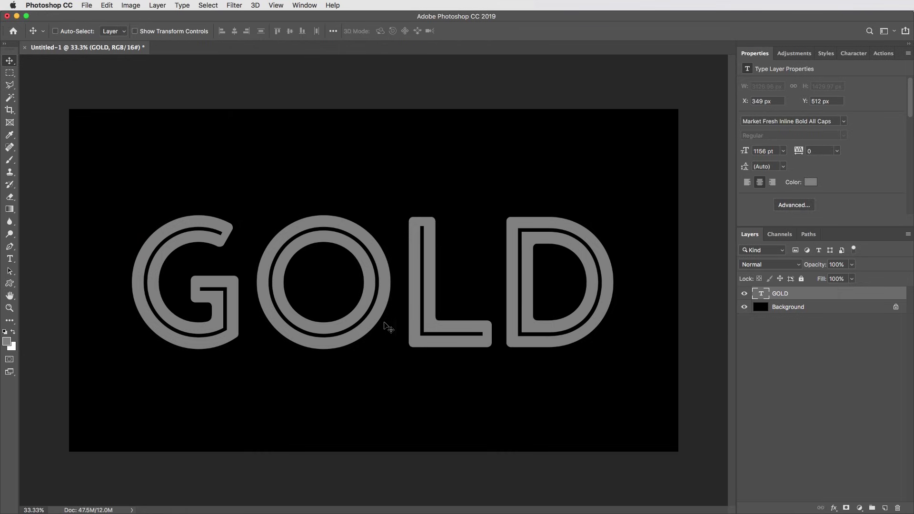
Adjust the G–O kerning, then nudge GOLD up to centre it and fit the canvas in view
key("t")
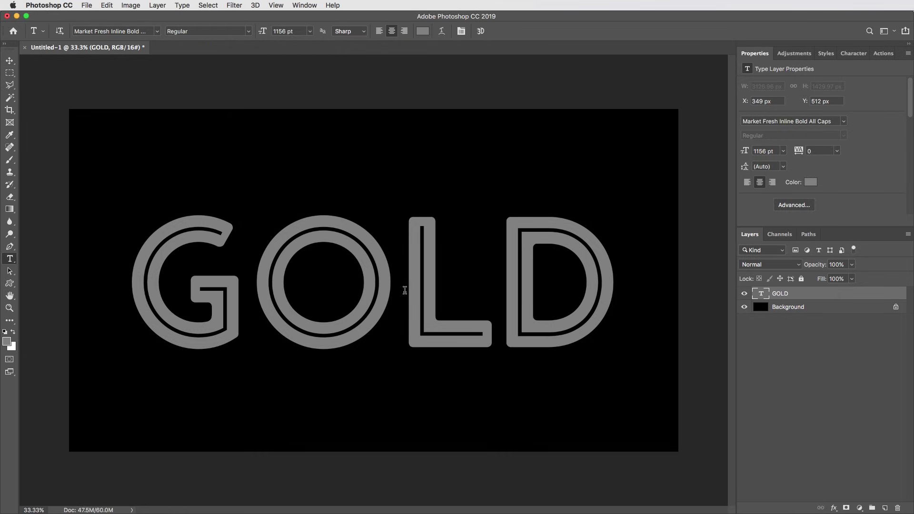
left_click(404, 287)
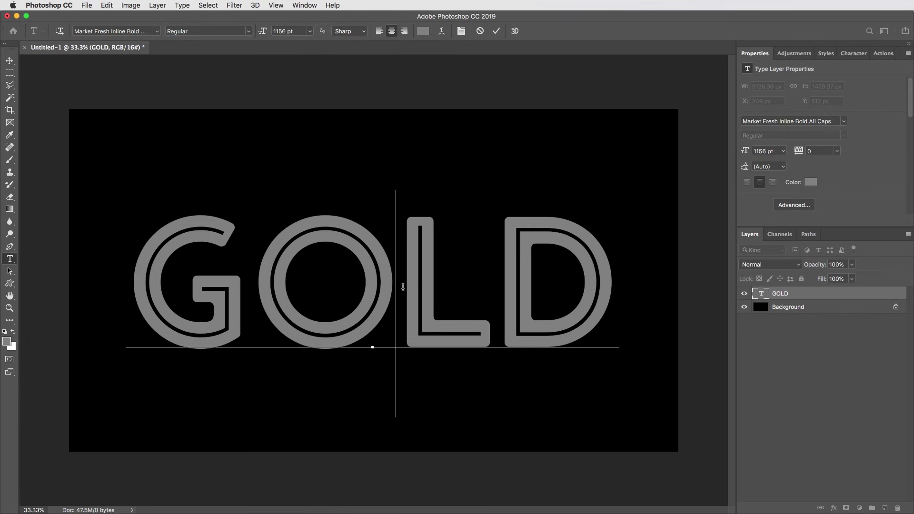
key("Left")
key("alt+Left")
key("alt+Left")
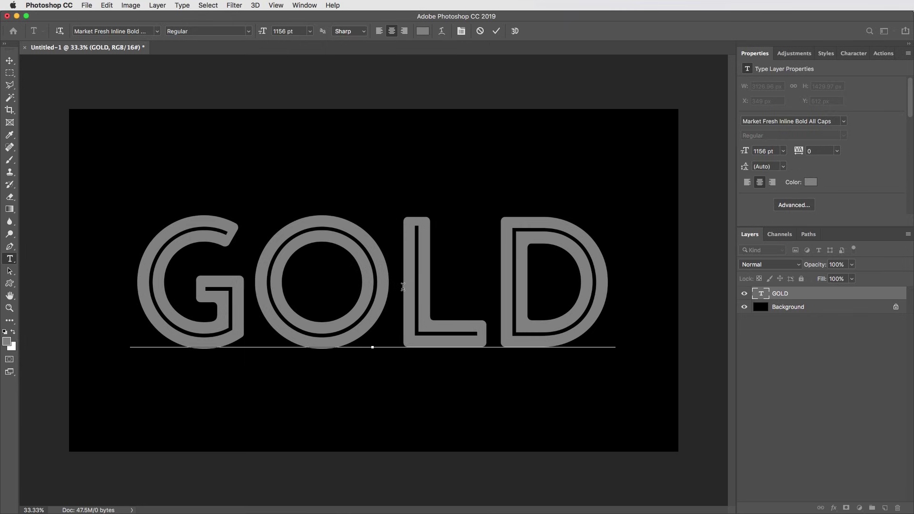
key("alt+Right")
key("super")
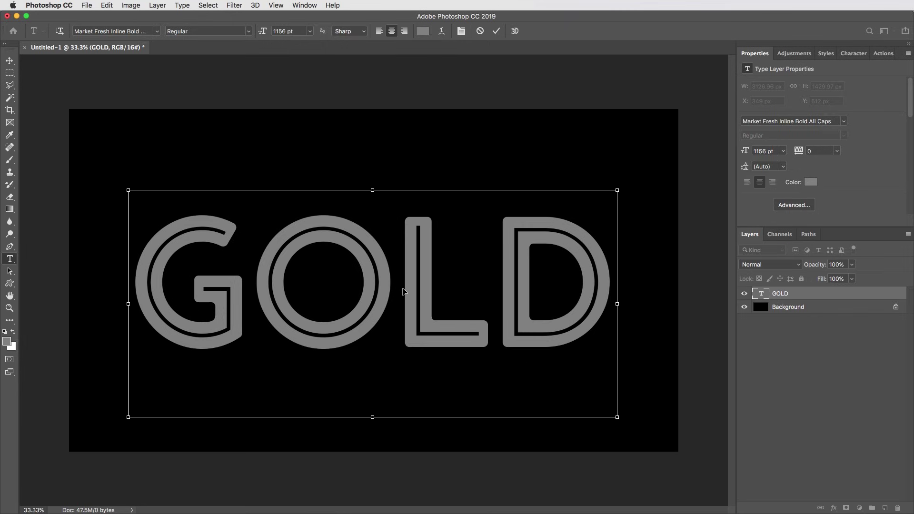
key("super+Return")
key("v")
left_click_drag(416, 295, 416, 289)
key("super+0")
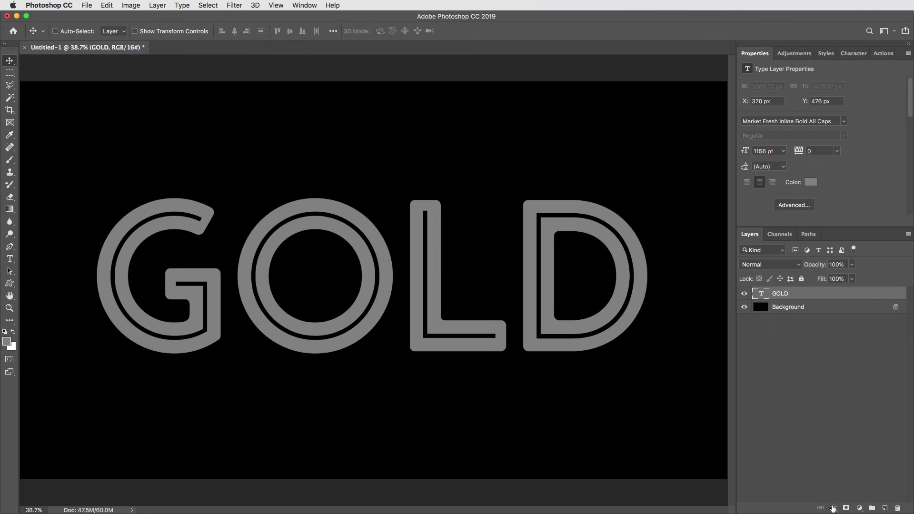
Add an Inner Bevel to GOLD with 11 px size and 700% depth
left_click(832, 508)
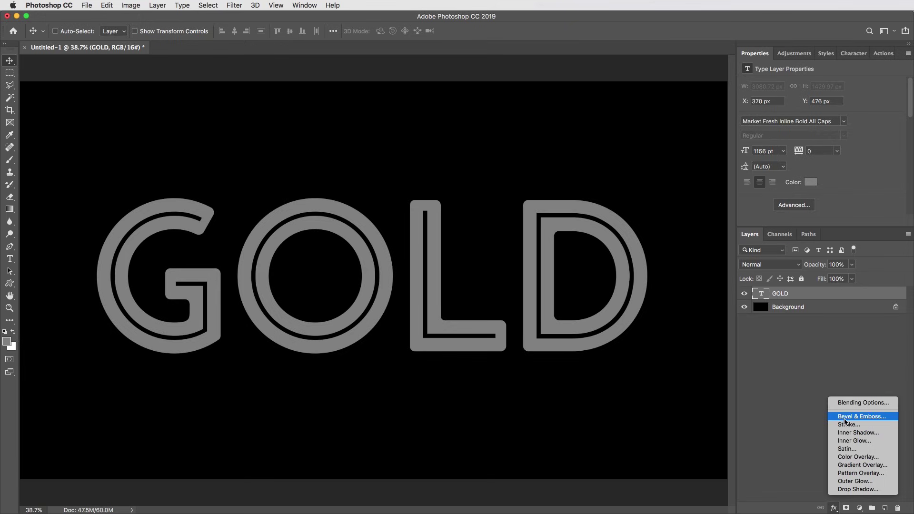
left_click(846, 416)
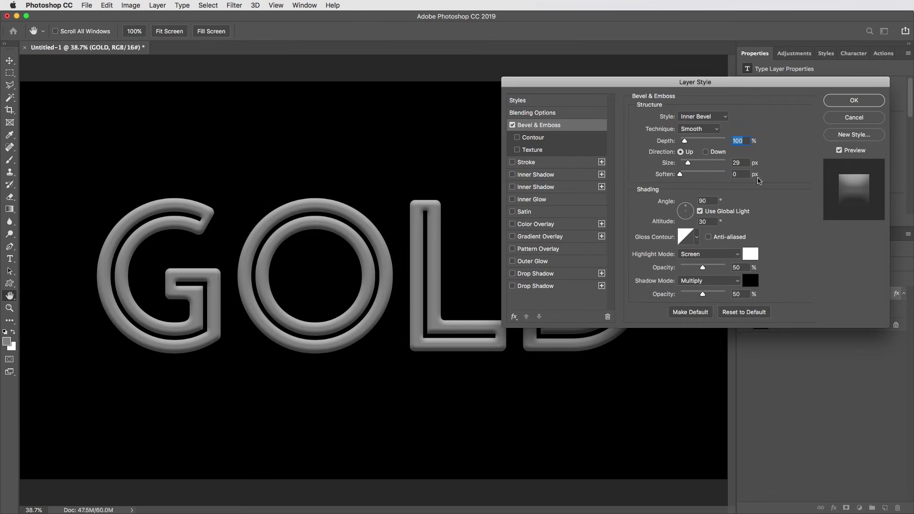
left_click_drag(747, 163, 731, 162)
type("11")
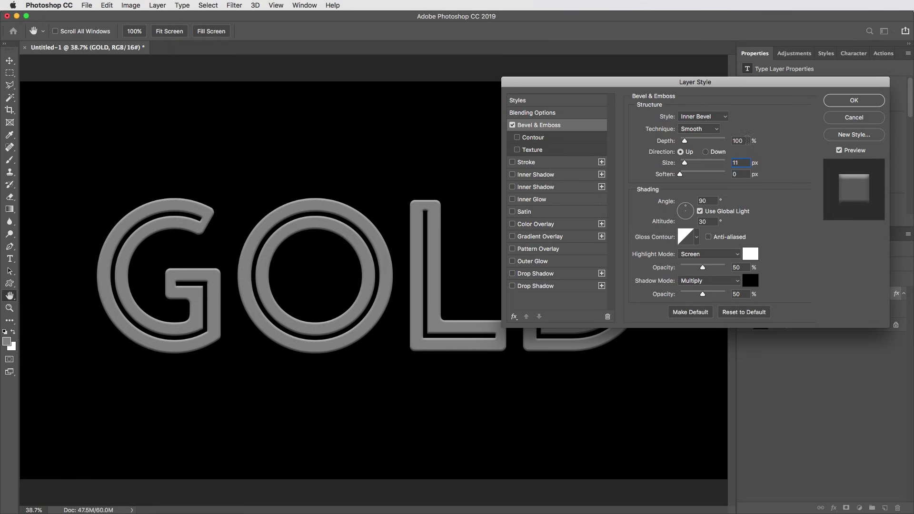
type("700")
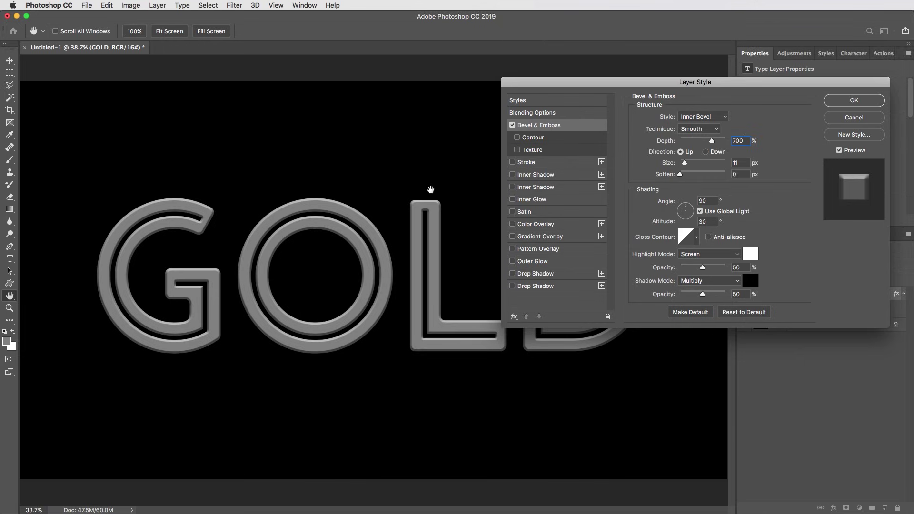
key("super+plus")
key("super+plus")
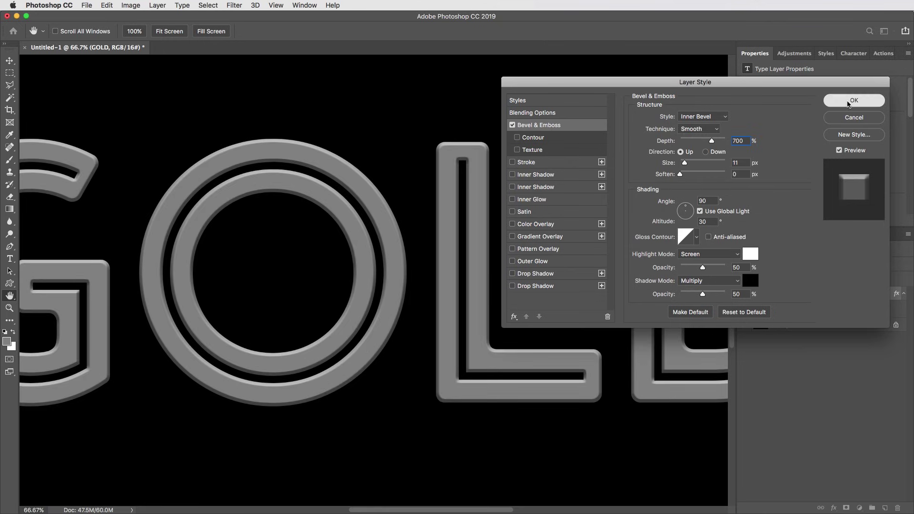
left_click(849, 102)
key("super+0")
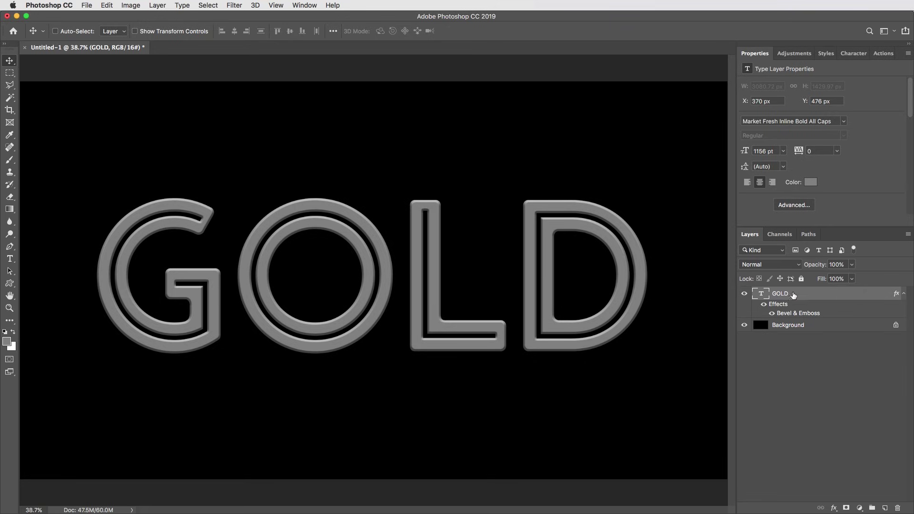
Put GOLD into Group 1, add an empty Layer 1, and place it above the group
left_click_drag(792, 295, 871, 509)
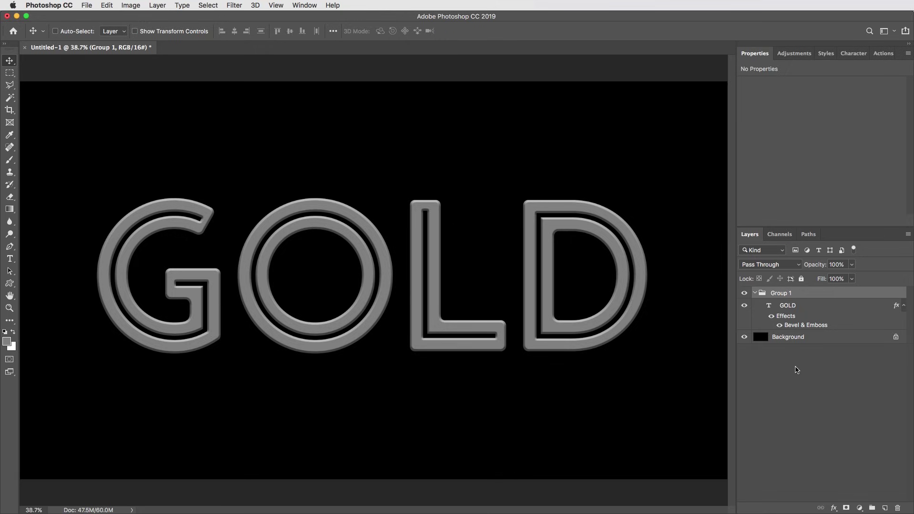
left_click(885, 508)
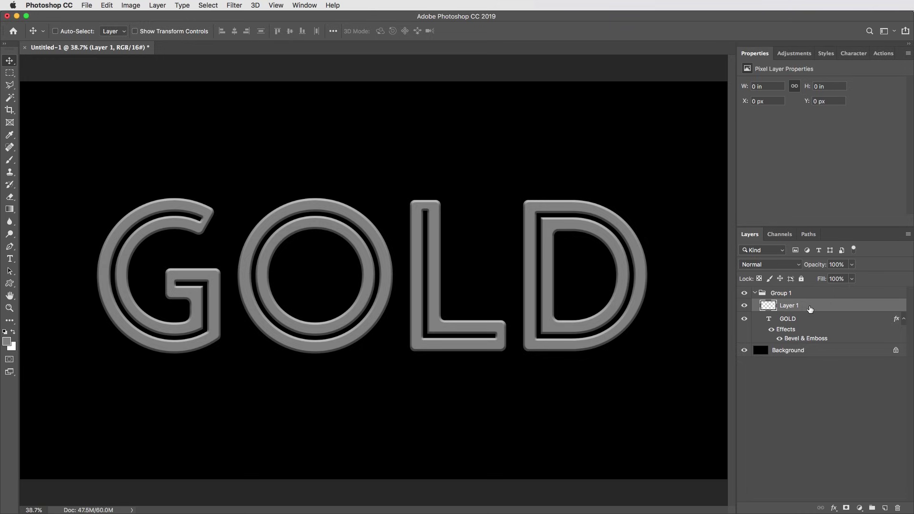
left_click_drag(810, 309, 811, 287)
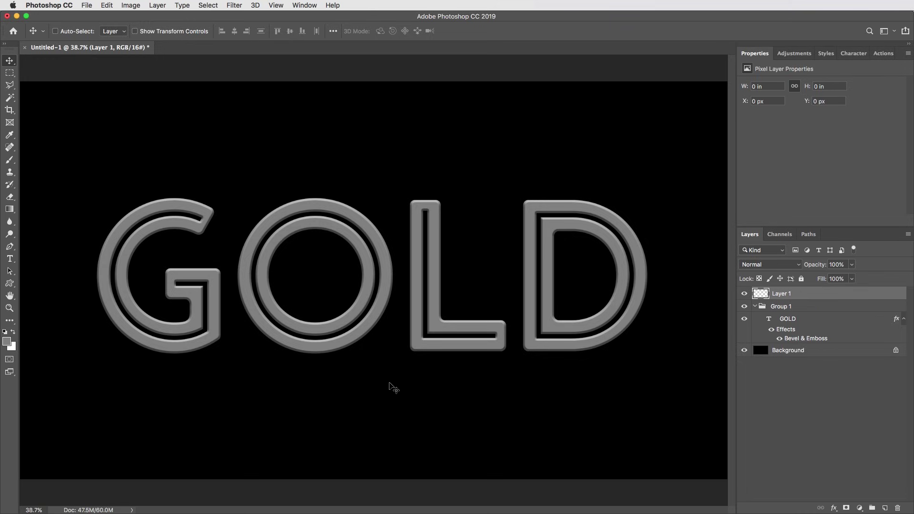
Reset colours to black and white and draw a white-to-black gradient upward on Layer 1
key("g")
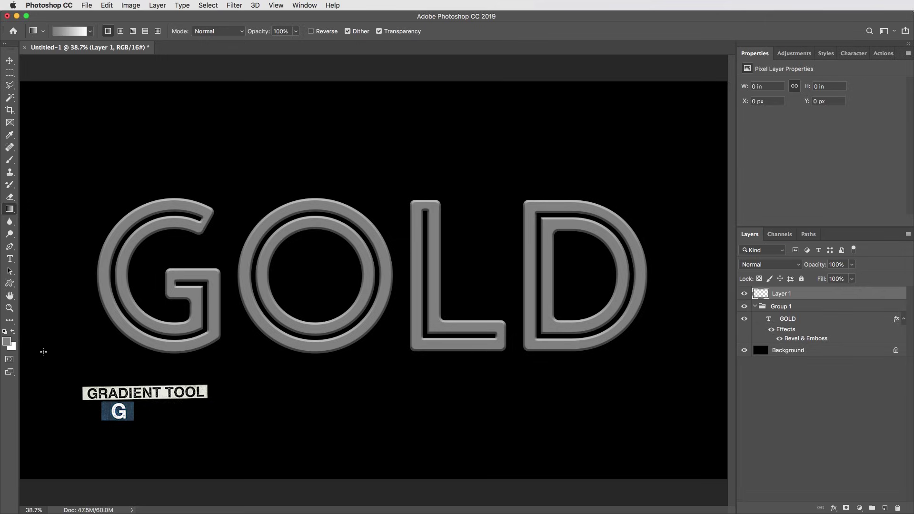
key("d")
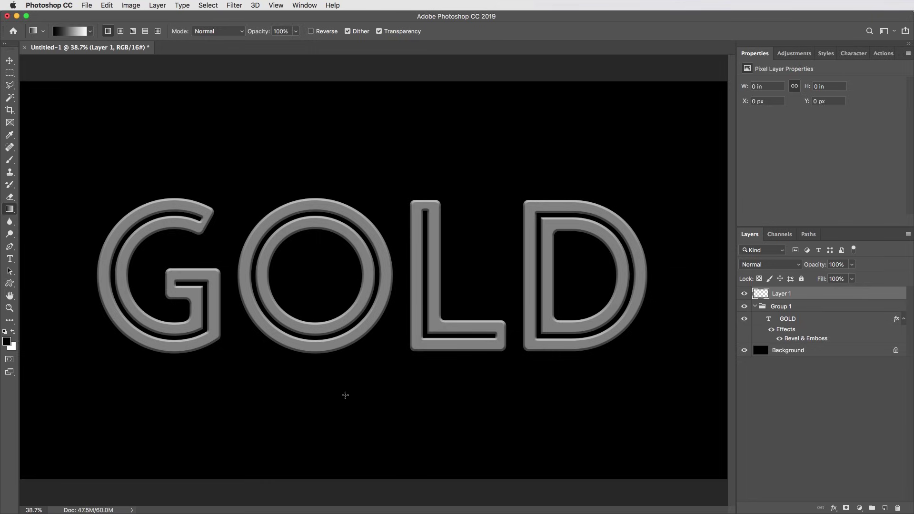
left_click_drag(345, 395, 356, 179)
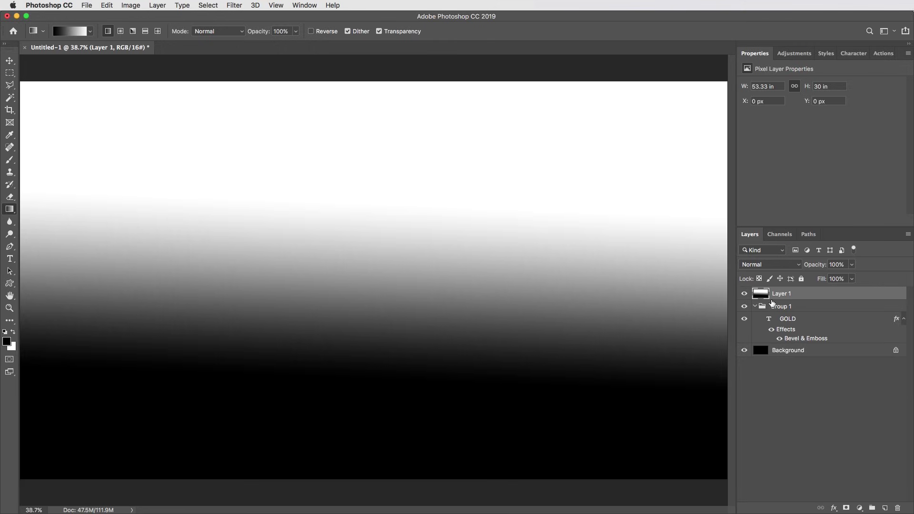
left_click_drag(771, 303, 770, 296)
Clip Layer 1 to Group 1, set it to Overlay blend mode, and lower opacity to 60%
left_click(767, 299, "alt")
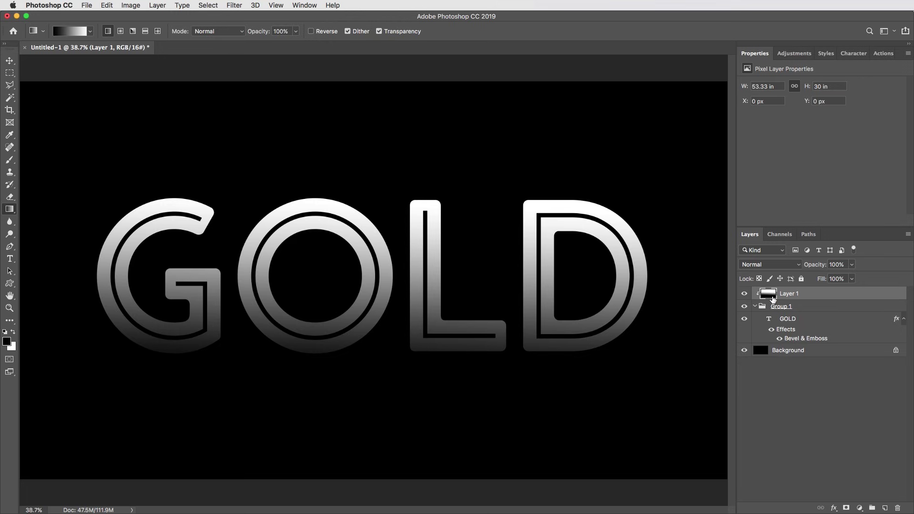
left_click(767, 265)
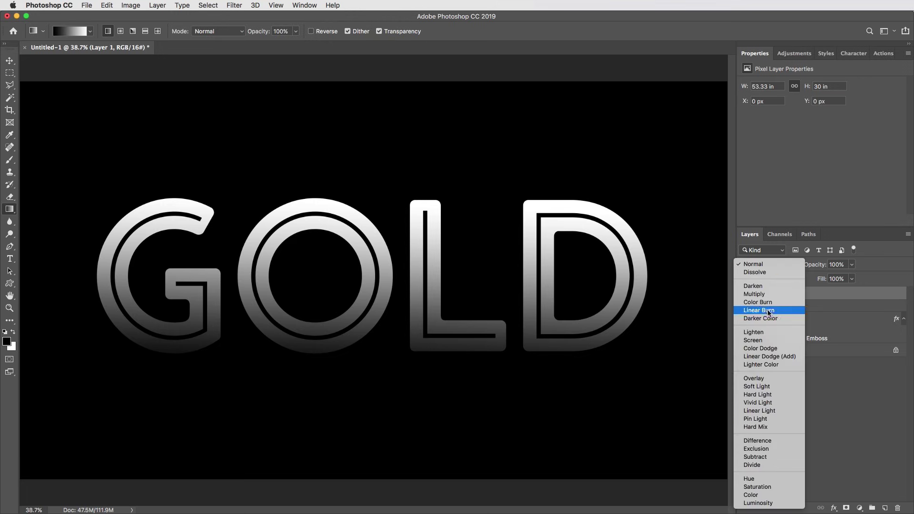
left_click(760, 379)
left_click(852, 265)
left_click_drag(849, 281, 831, 279)
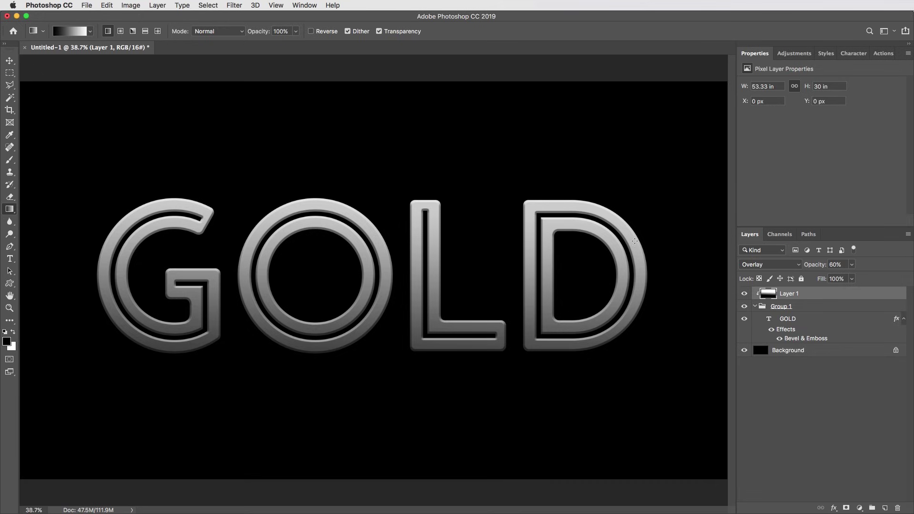
Add a Gradient Map adjustment layer and clip it to Layer 1
key("v")
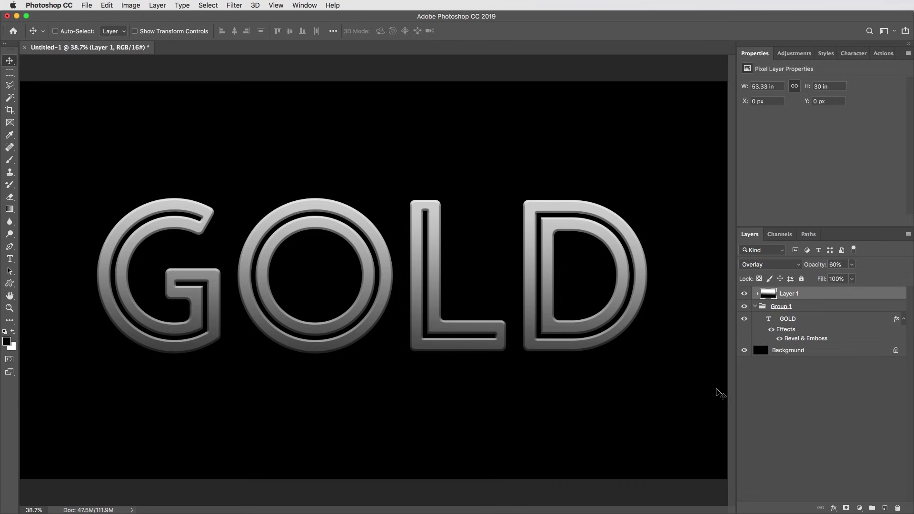
left_click(859, 508)
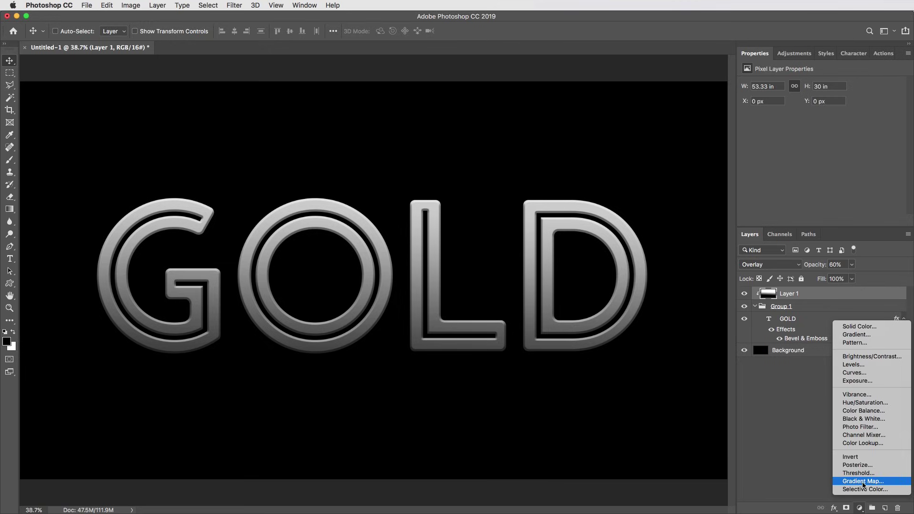
left_click(865, 485)
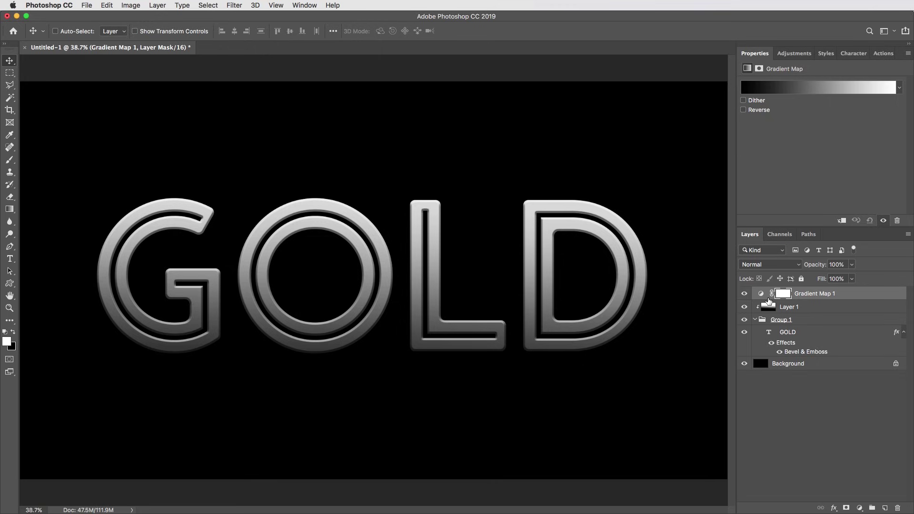
left_click(768, 301, "alt")
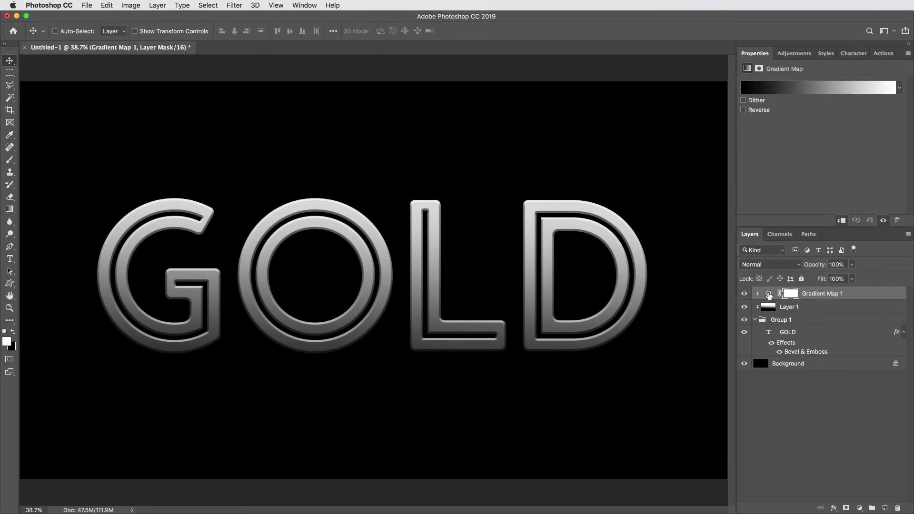
Toggle Gradient Map 1's visibility to compare the lettering with and without it
left_click(744, 294)
left_click(744, 293)
left_click(744, 293)
left_click(744, 294)
left_click(745, 295)
left_click(745, 295)
Try the Red Green, Violet Orange, Blue Red Yellow, Orange Yellow Orange and other gradient presets
left_click(808, 92)
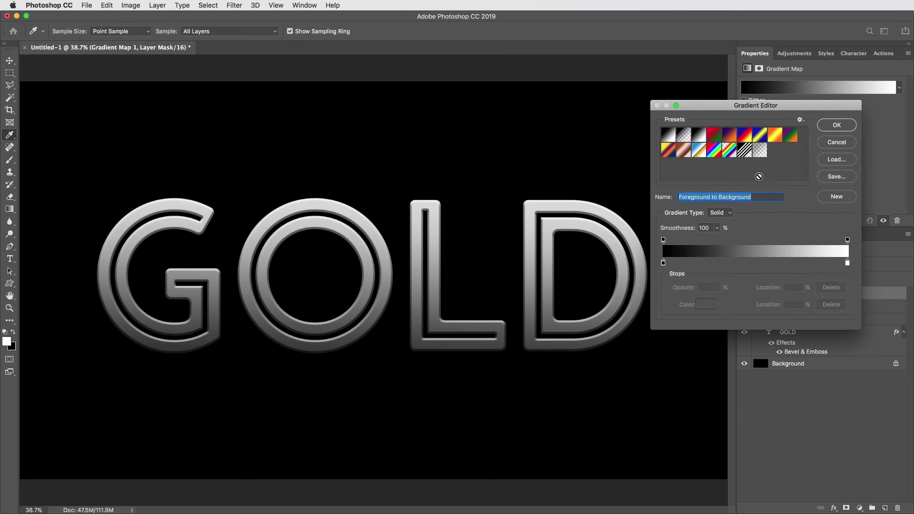
left_click(717, 138)
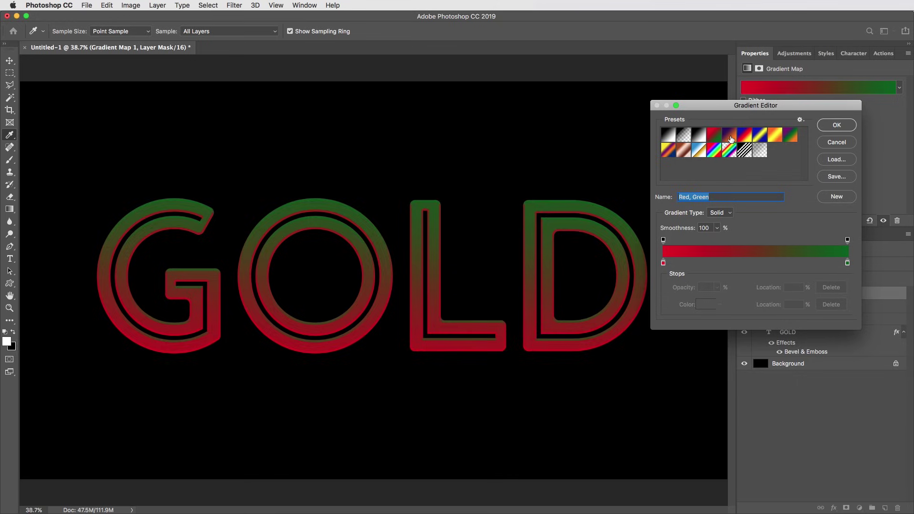
left_click(727, 138)
left_click(746, 137)
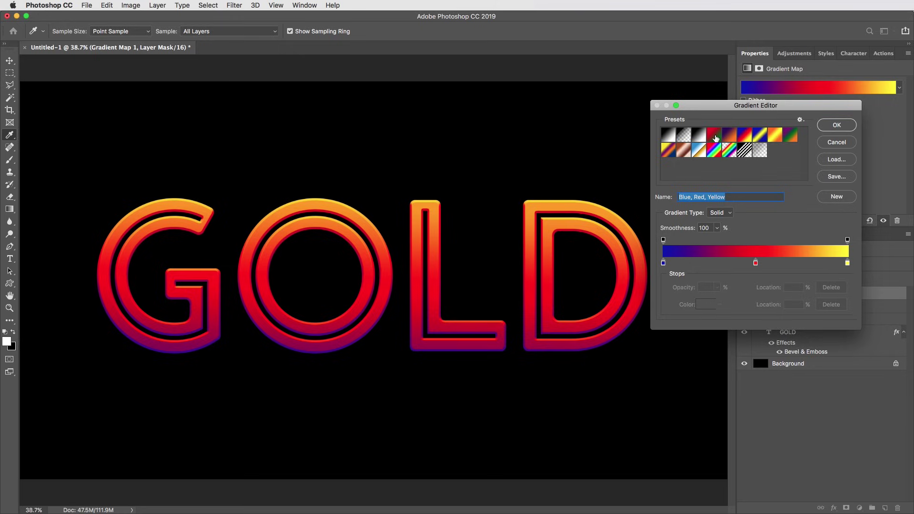
left_click(715, 137)
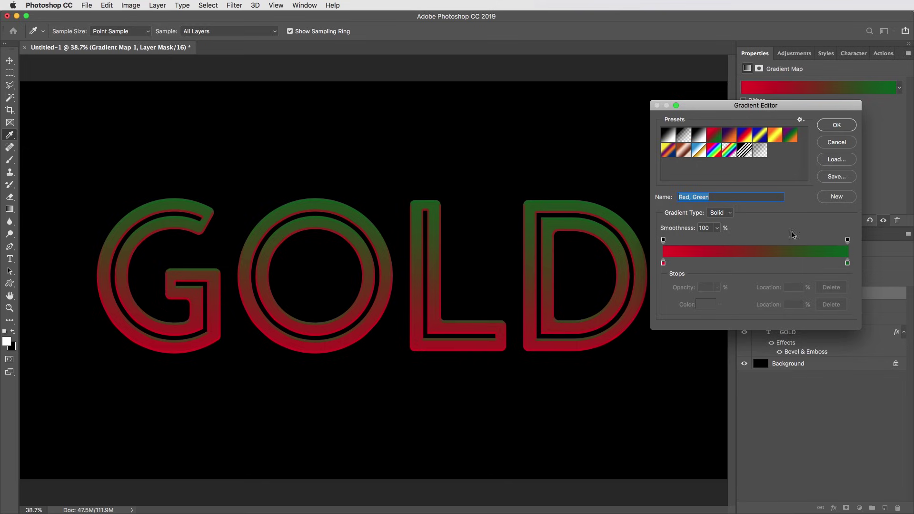
left_click(761, 135)
left_click(776, 136)
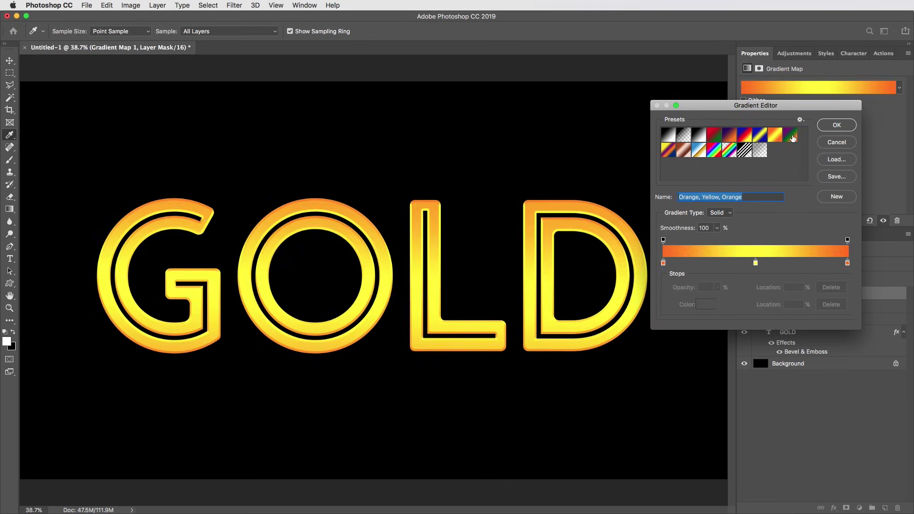
left_click(792, 138)
Apply Chrome, then settle on the Spectrum preset and zoom in on the O and L
left_click(700, 154)
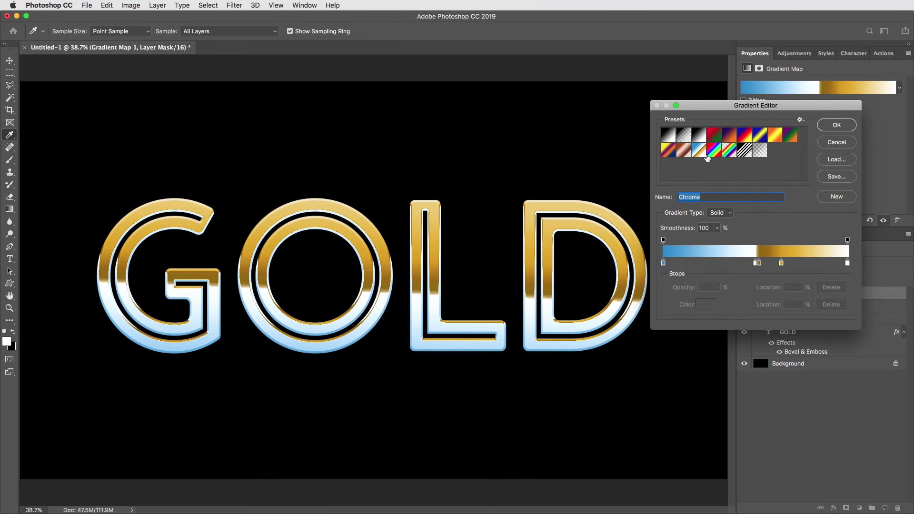
left_click(713, 155)
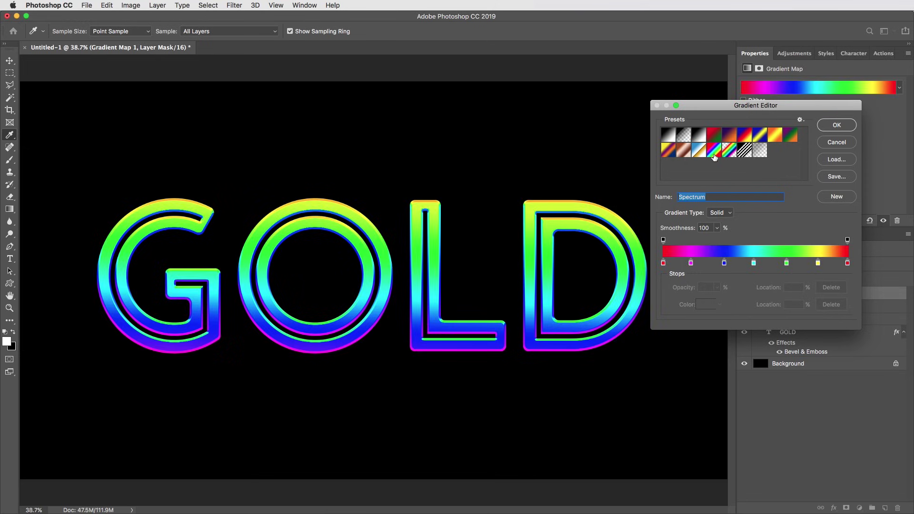
key("super+equal")
key("super+equal")
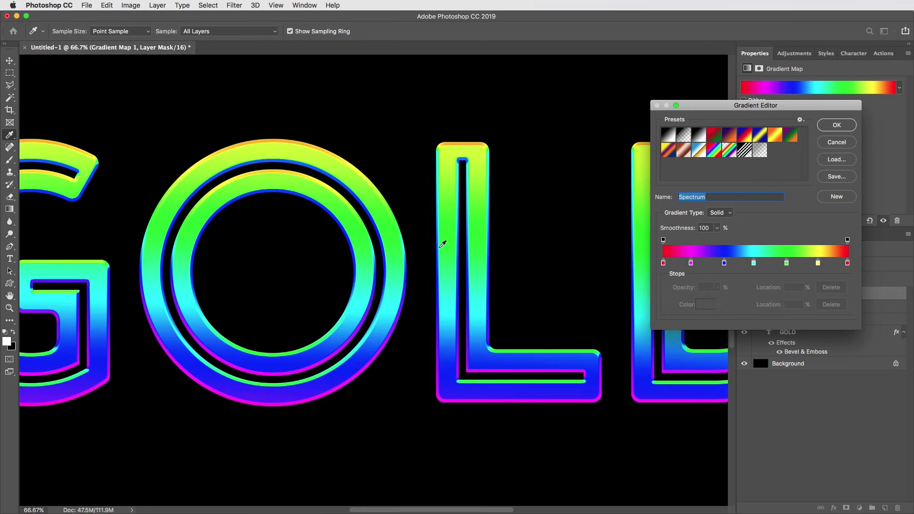
key("space")
left_click_drag(517, 320, 428, 286)
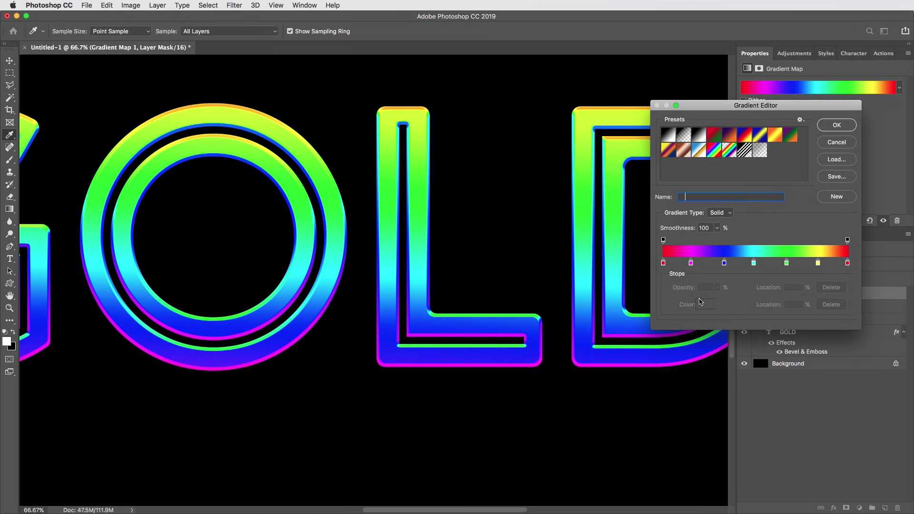
Move the blue Spectrum gradient stop to 43% and recolour it olive
left_click_drag(724, 263, 763, 264)
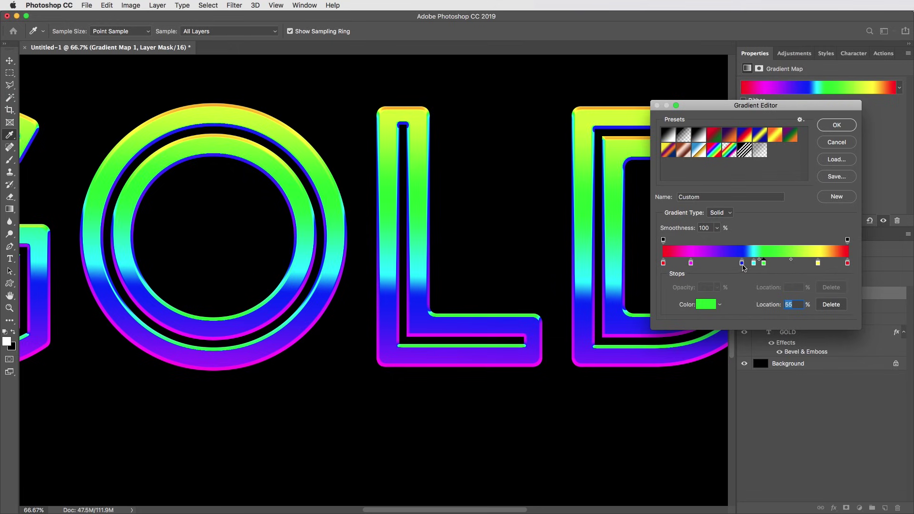
left_click(741, 263)
left_click(705, 304)
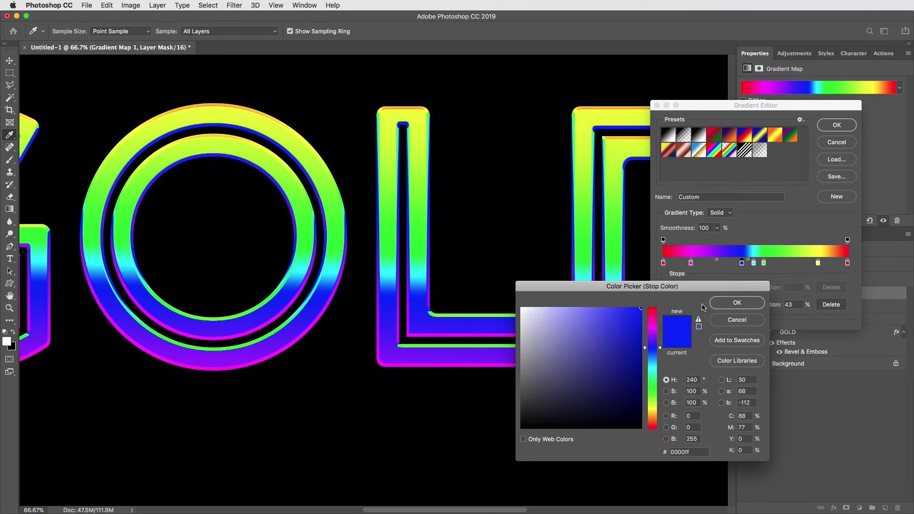
left_click(652, 408)
left_click(566, 349)
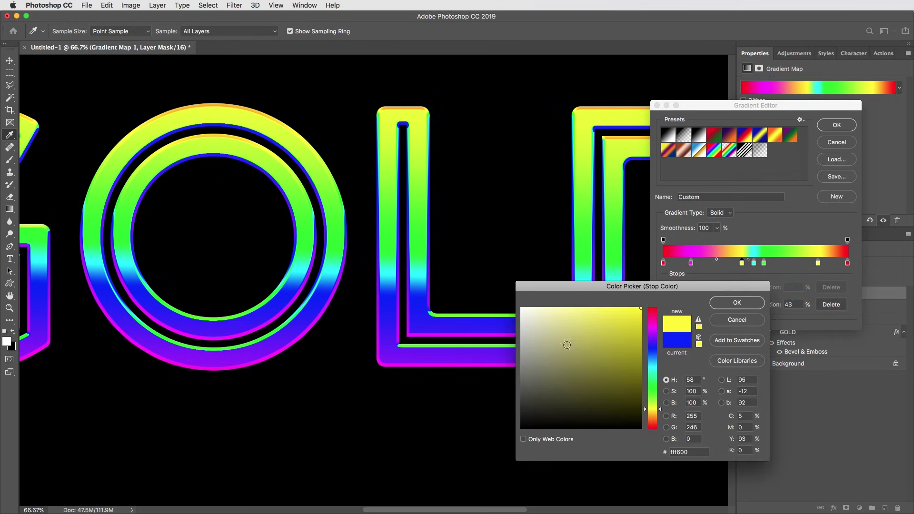
left_click(737, 303)
Recolour the 55% gradient stop a muted yellow
left_click(764, 263)
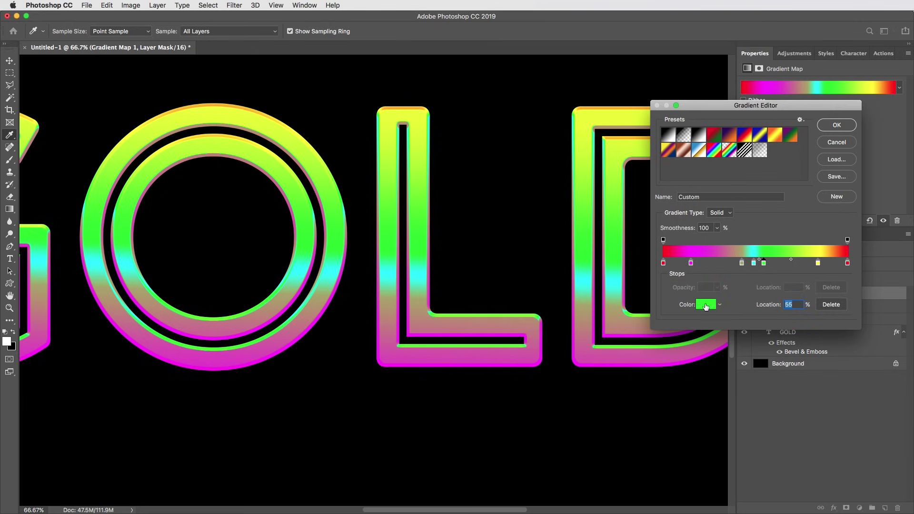
left_click(704, 305)
left_click(653, 404)
left_click(652, 408)
left_click_drag(569, 338, 558, 332)
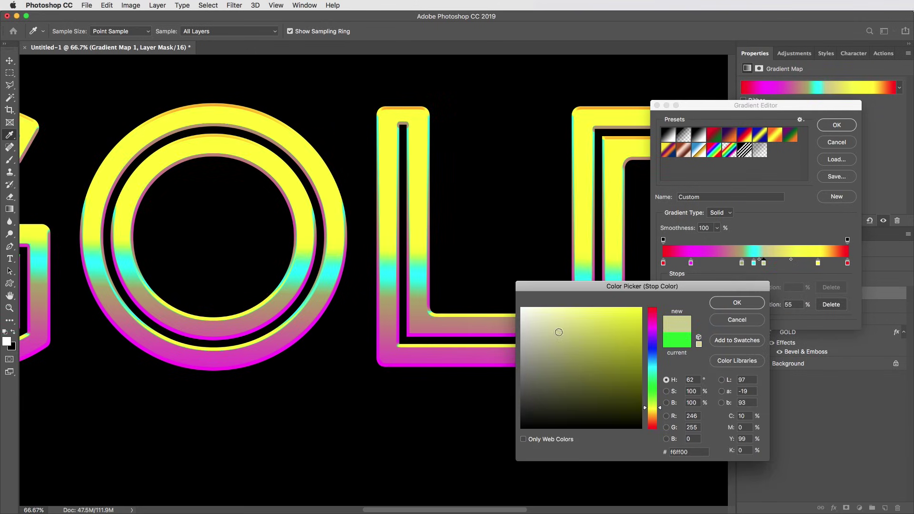
left_click(737, 303)
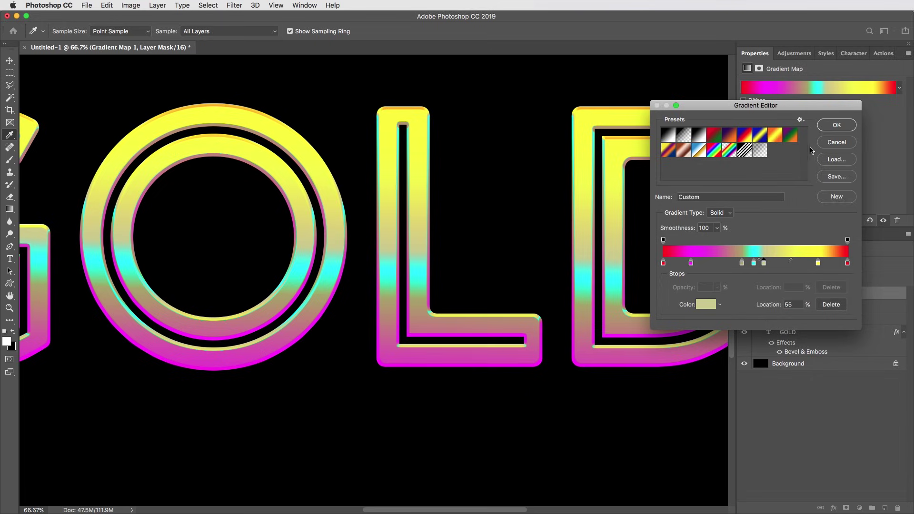
Load TextureGuys_UltimateGoldGradient.grd and apply the TextureGuys_RenoGold preset to the gradient map
left_click(839, 161)
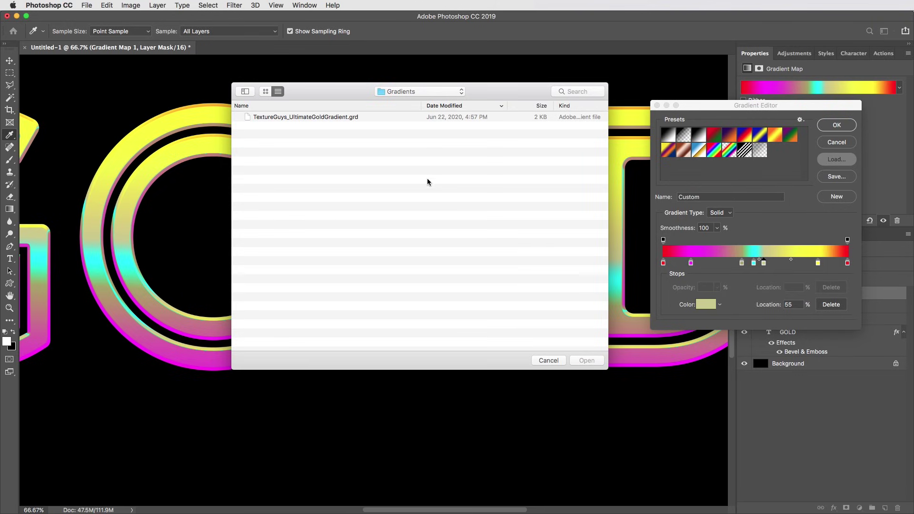
left_click(344, 117)
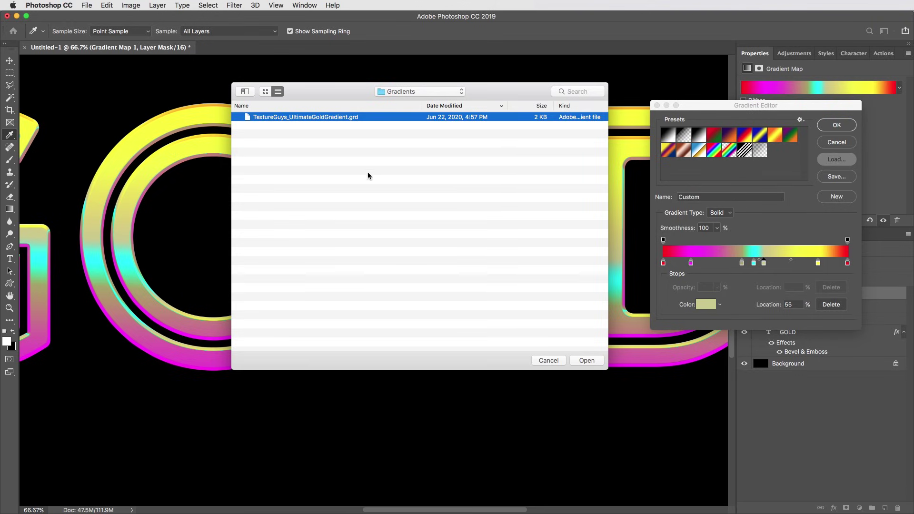
left_click(587, 360)
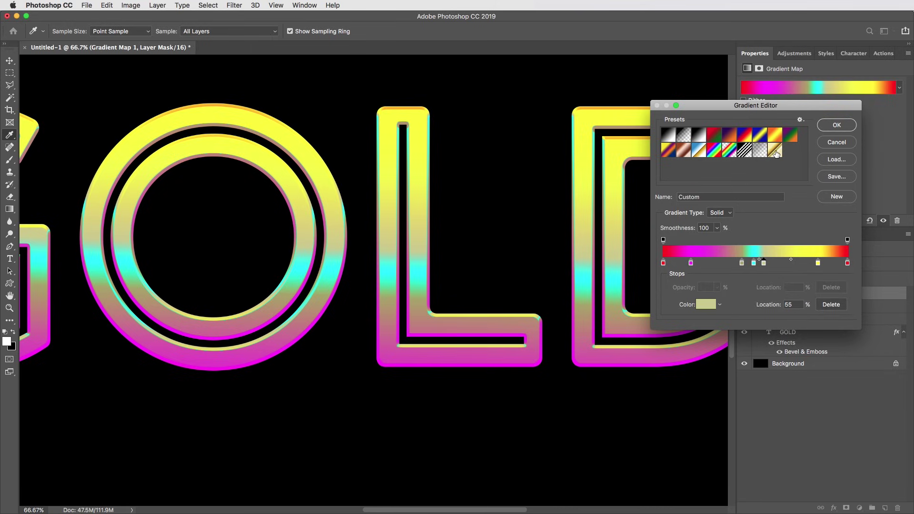
left_click(774, 152)
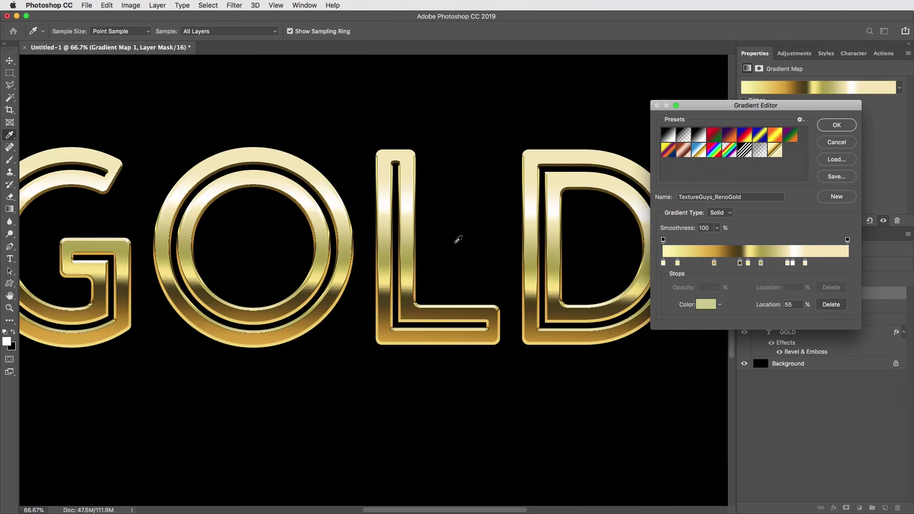
key("super+minus")
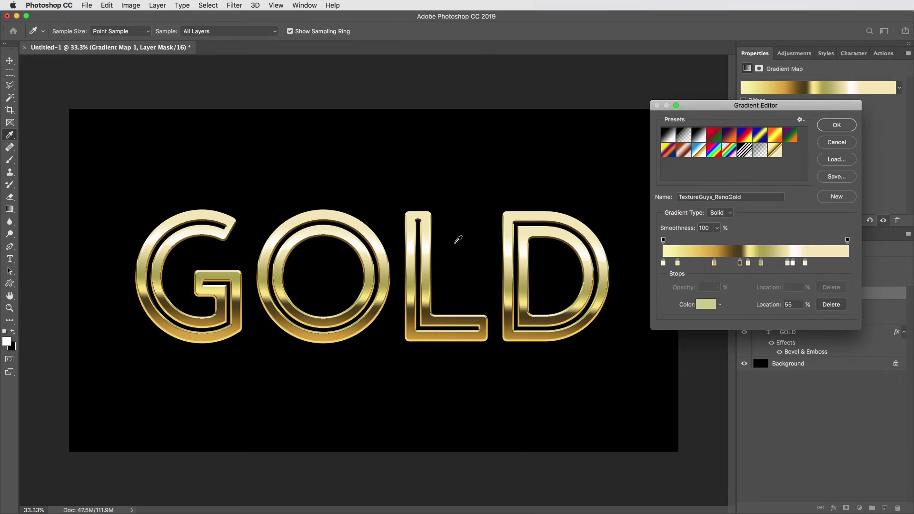
left_click(838, 125)
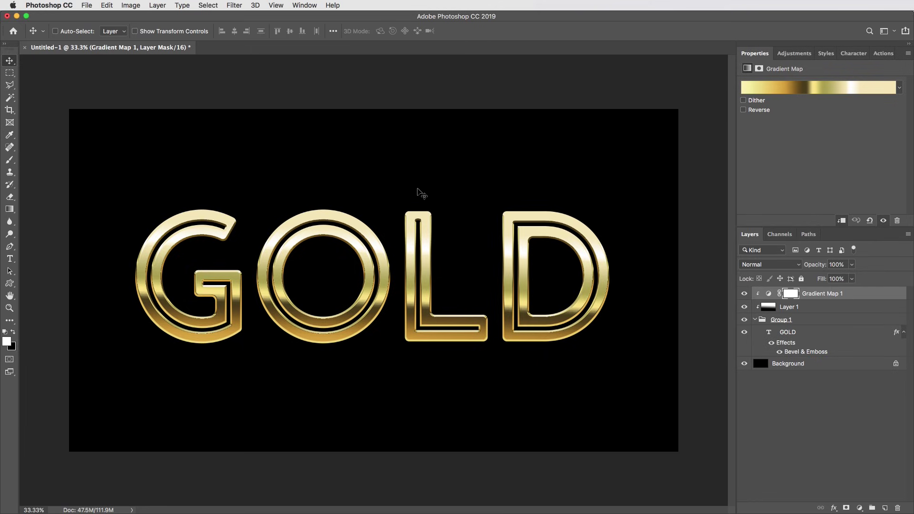
Toggle Gradient Map 1 off and on to compare the gold lettering up close
key("super+plus")
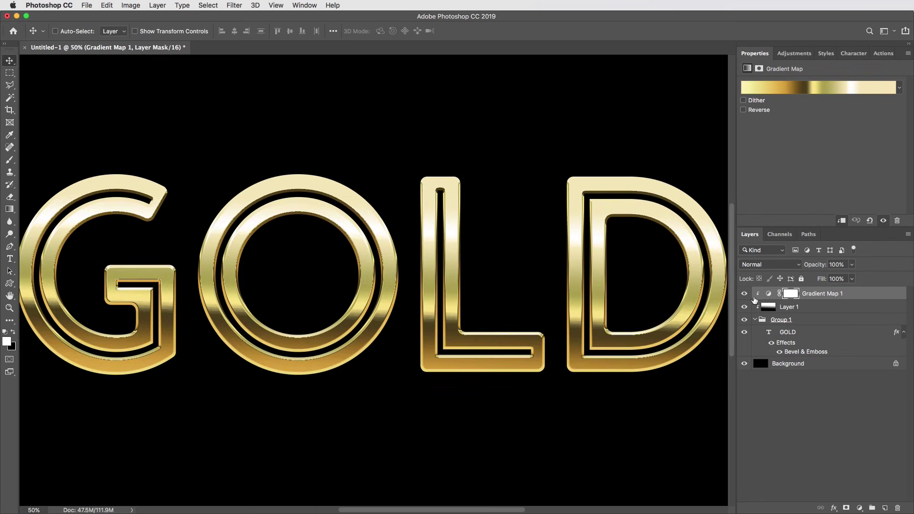
left_click(744, 295)
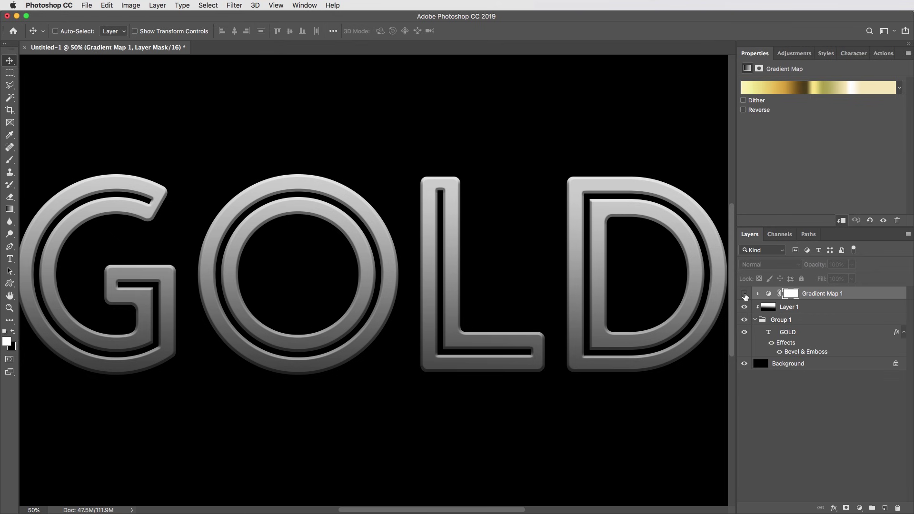
left_click(744, 294)
scroll(520, 292, "left", 1)
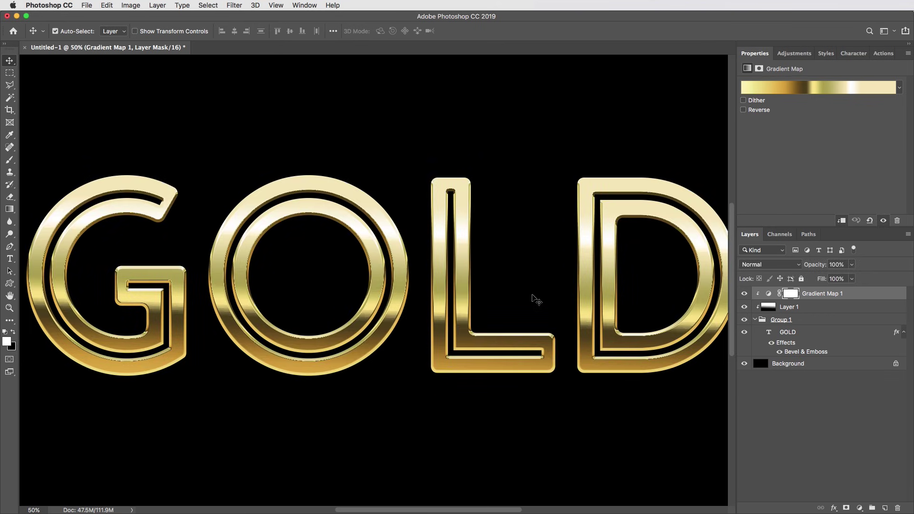
key("super+plus")
left_click_drag(466, 303, 560, 302)
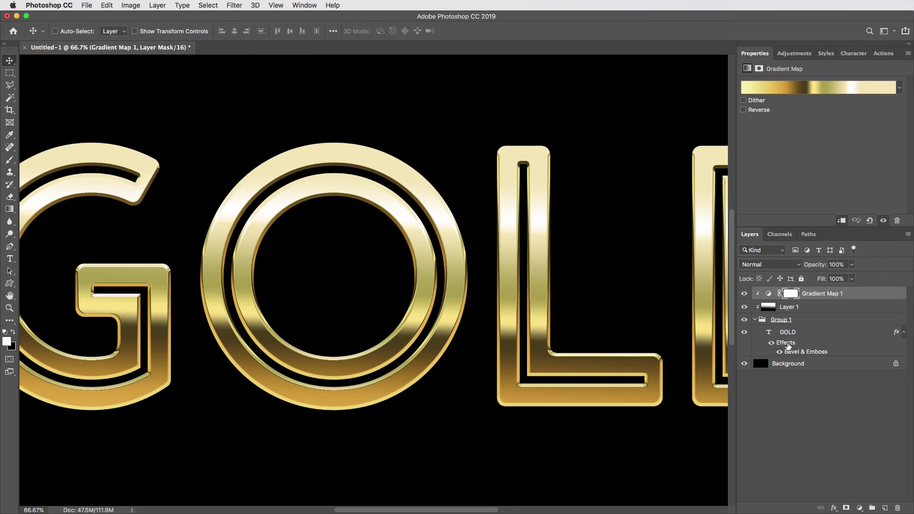
Add an Inner Shadow to GOLD with 30% opacity, 0 px distance and 60 px size
double_click(787, 345)
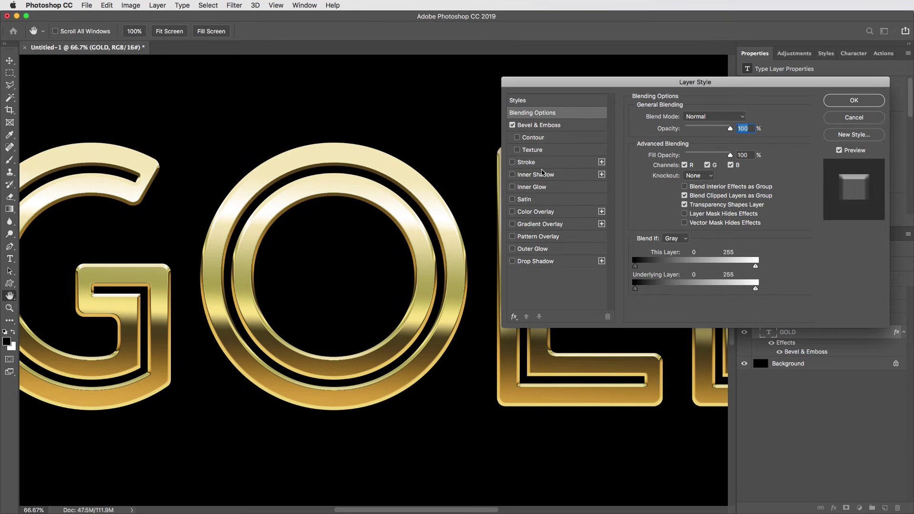
left_click(534, 176)
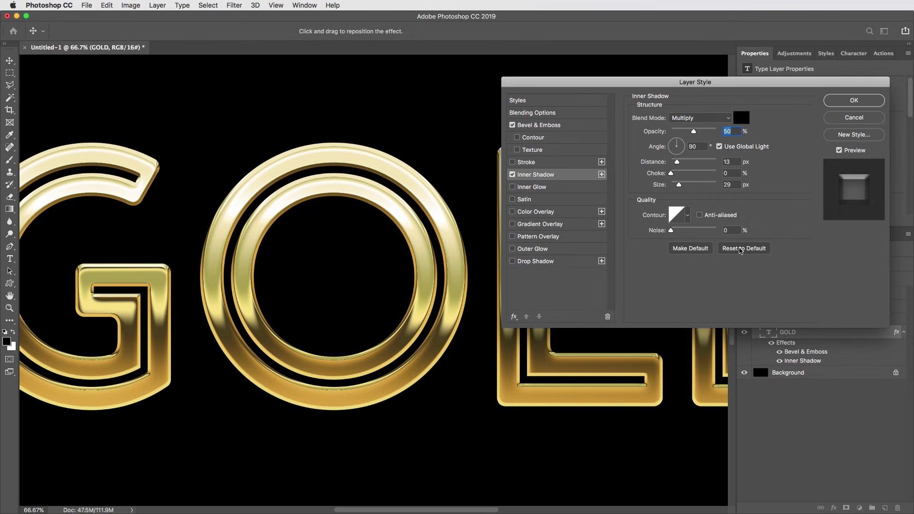
type("35")
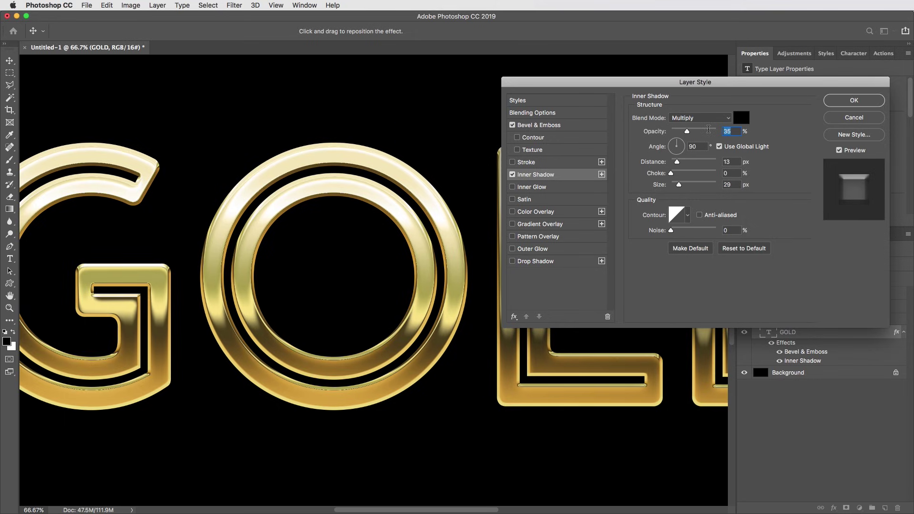
type("30")
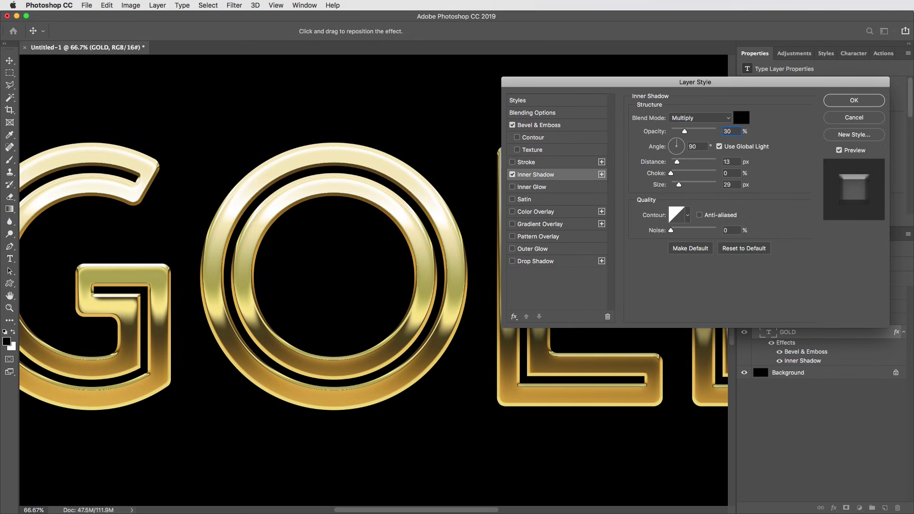
left_click_drag(677, 163, 658, 166)
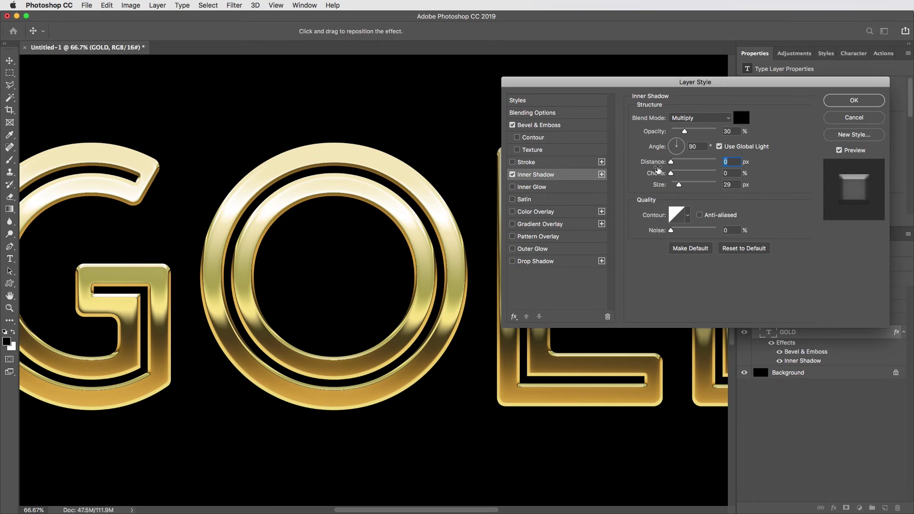
left_click_drag(739, 186, 717, 185)
type("60")
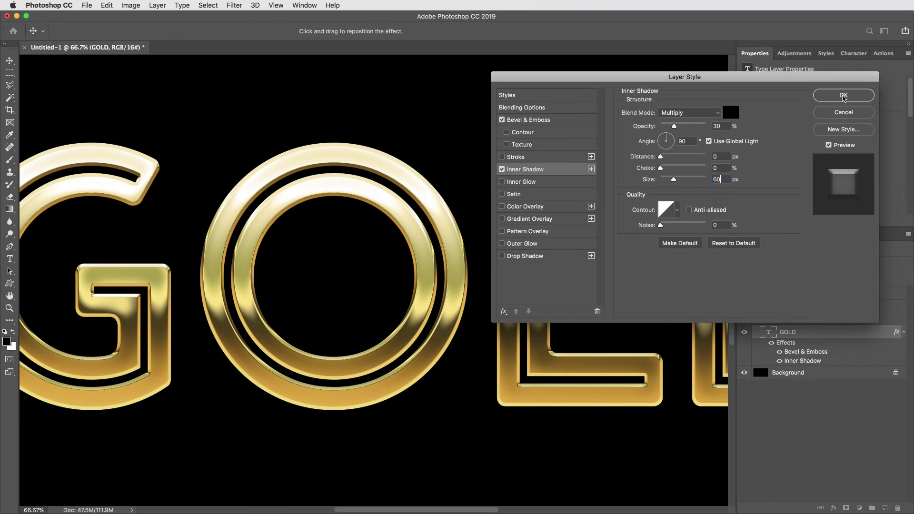
left_click(843, 96)
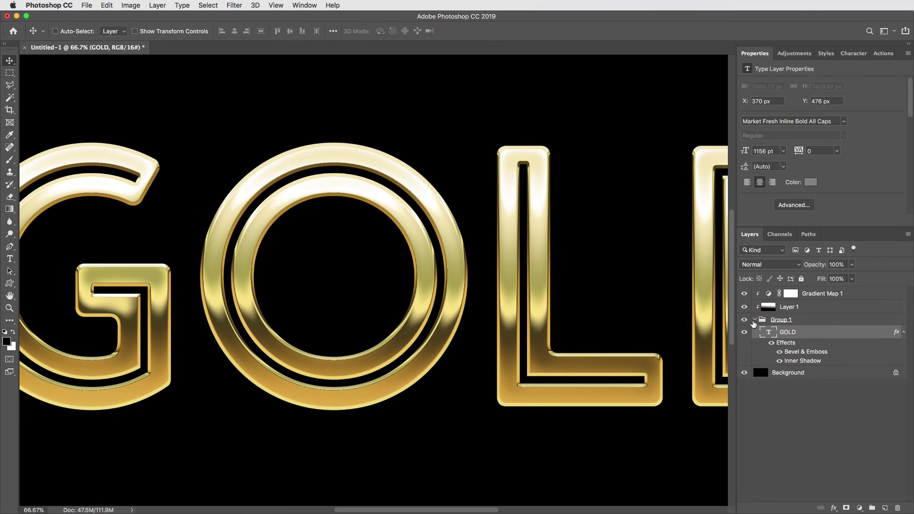
left_click(744, 294)
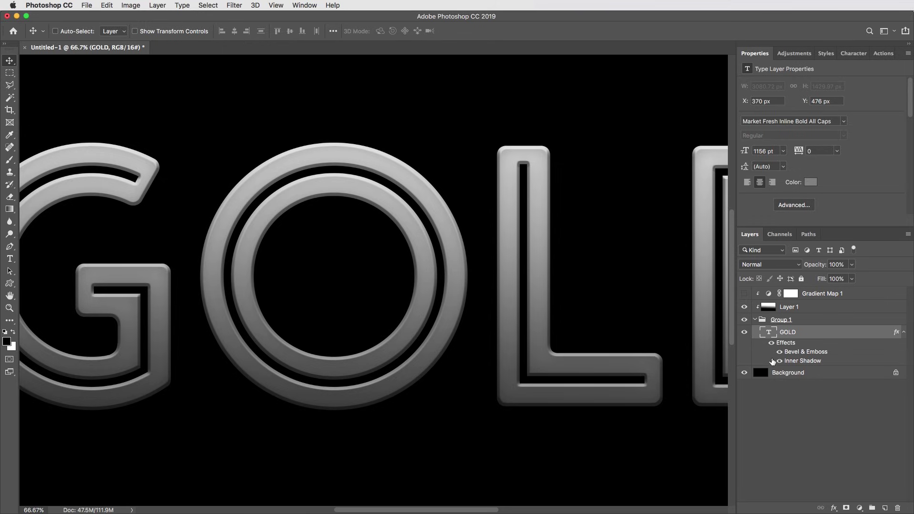
left_click(779, 361)
left_click(780, 361)
left_click(744, 294)
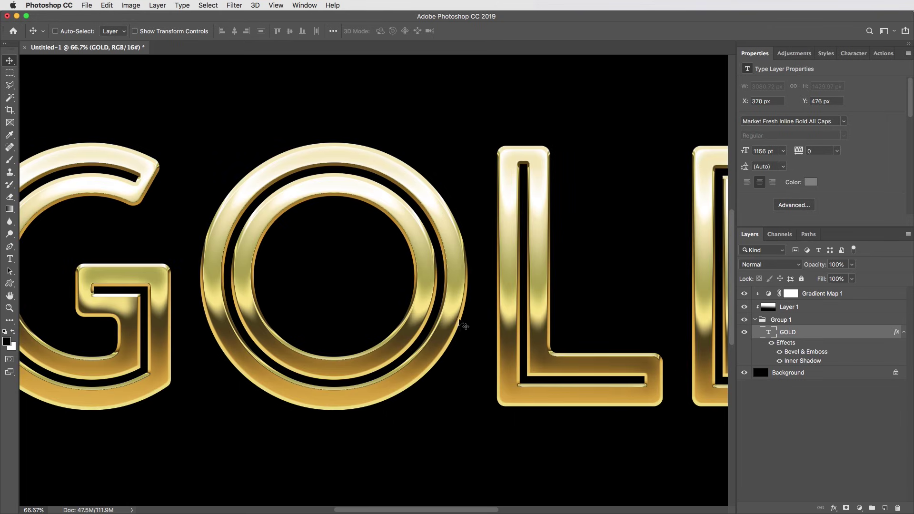
left_click_drag(464, 343, 501, 343)
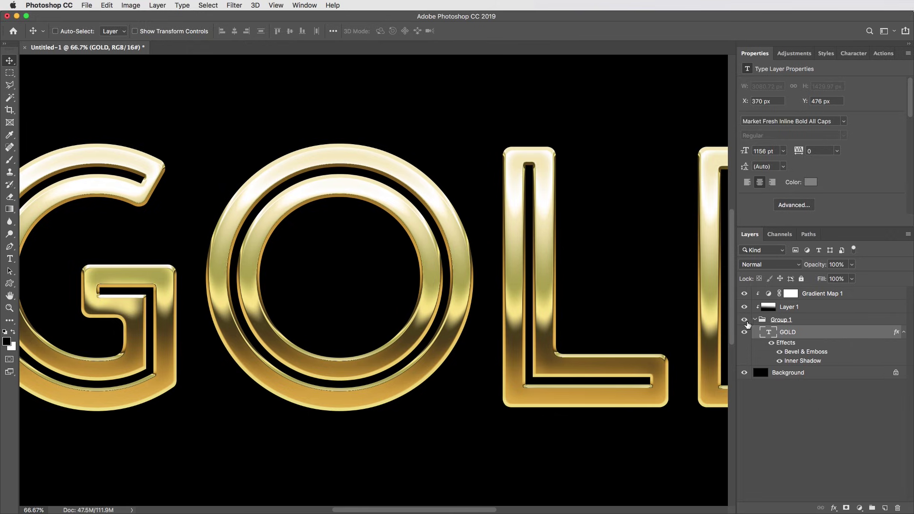
left_click(780, 361)
left_click(779, 361)
left_click_drag(589, 313, 563, 310)
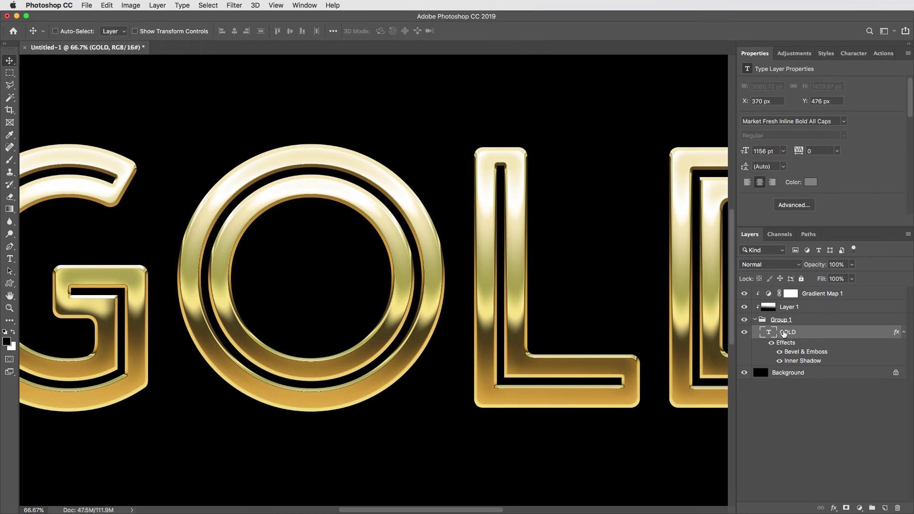
left_click(744, 294)
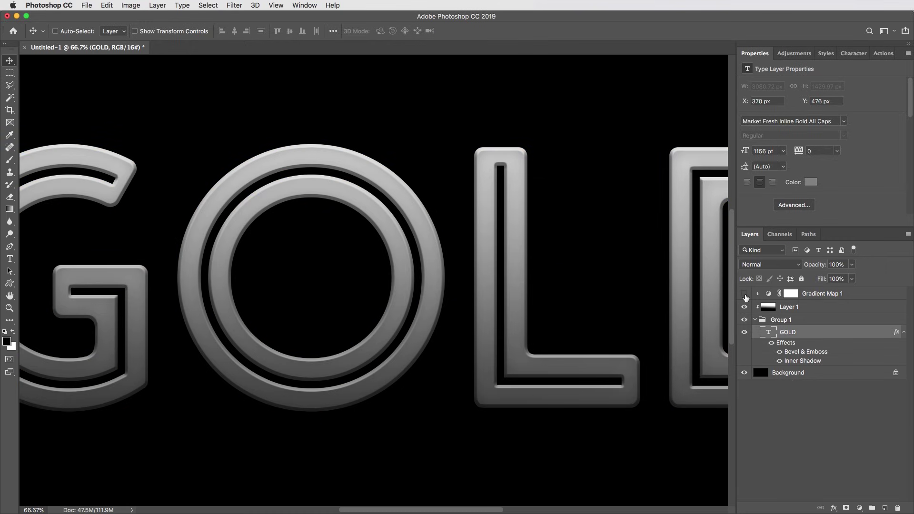
left_click(744, 294)
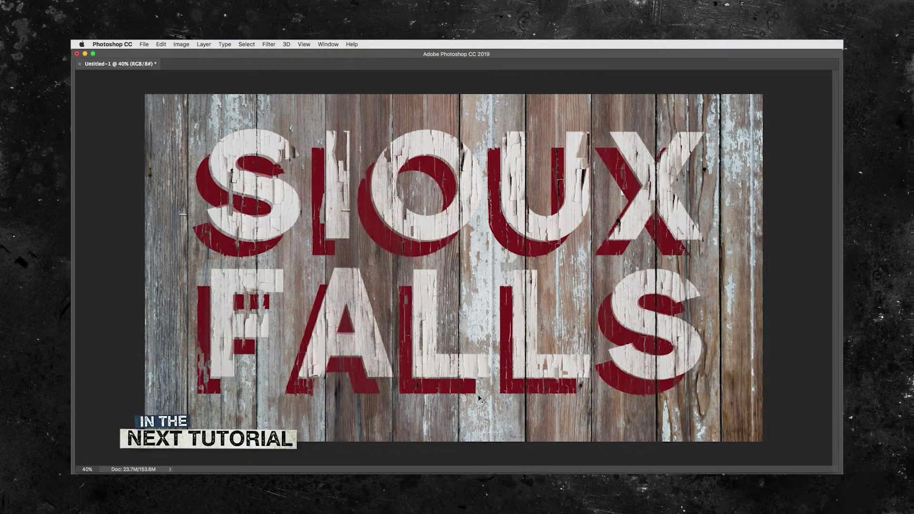
left_click_drag(307, 266, 448, 277)
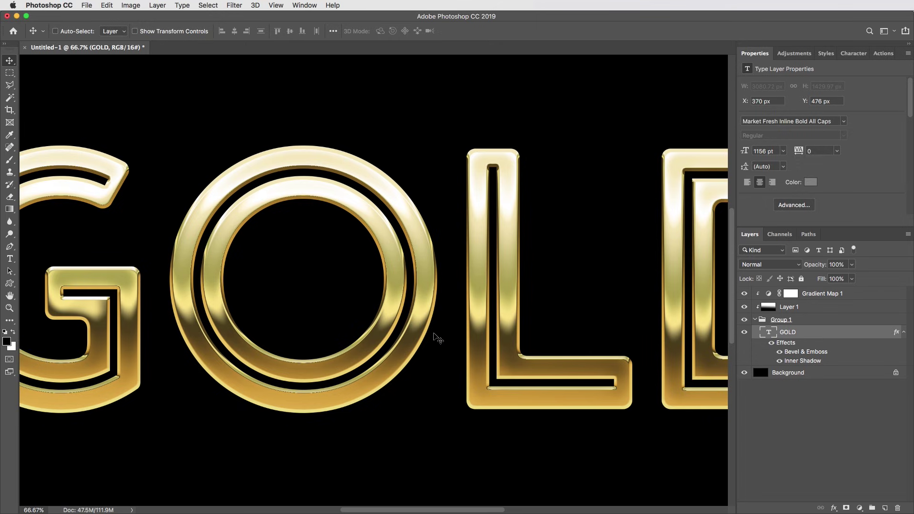
Add a 10 px inside Stroke to GOLD filled with the gold gradient
double_click(786, 343)
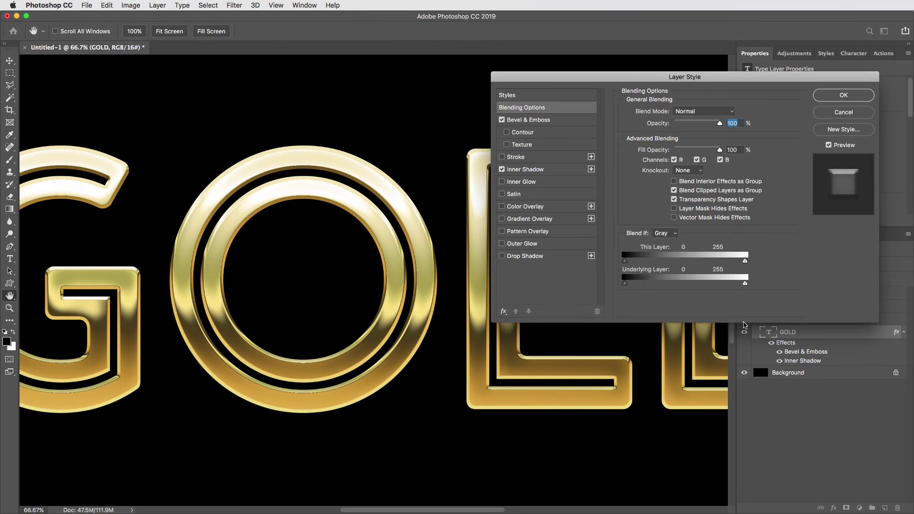
left_click(516, 158)
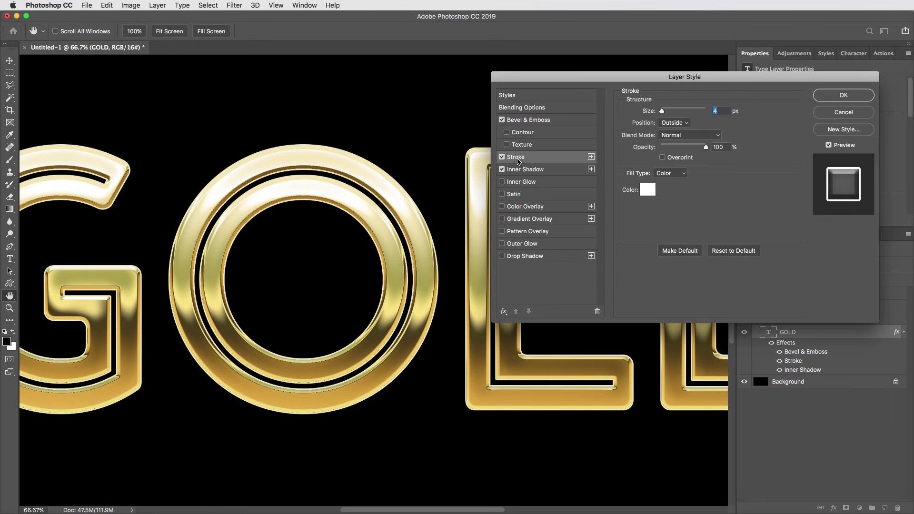
left_click(741, 252)
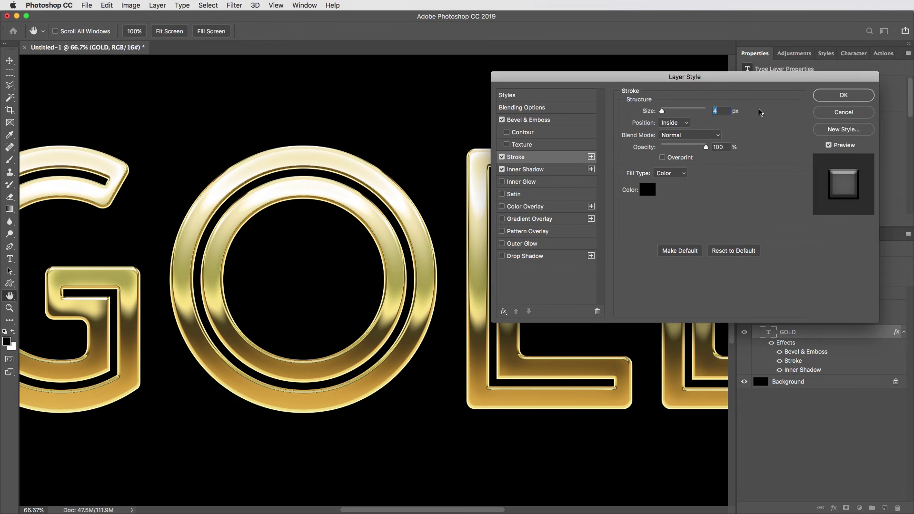
type("10")
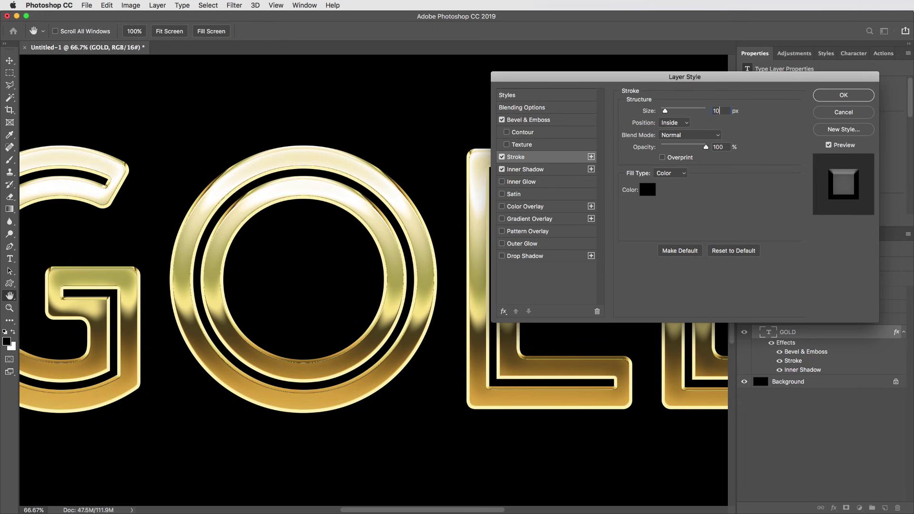
left_click(684, 173)
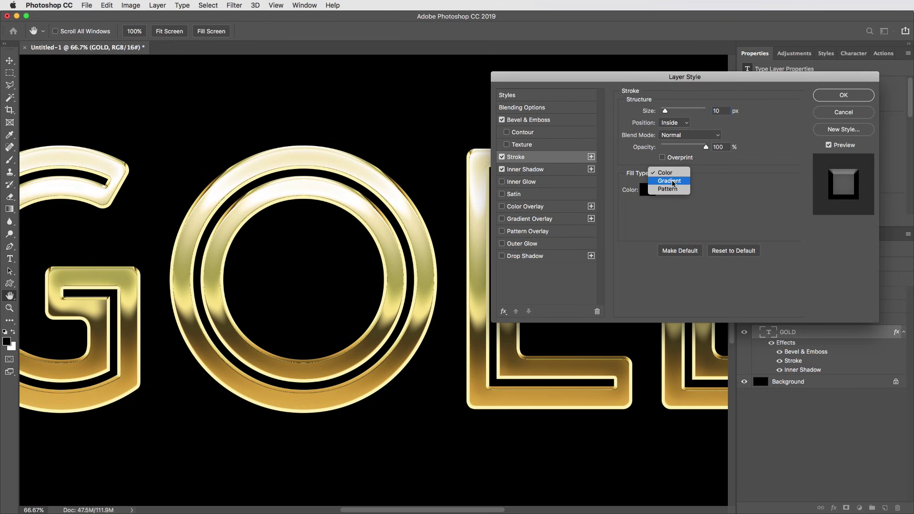
left_click(669, 181)
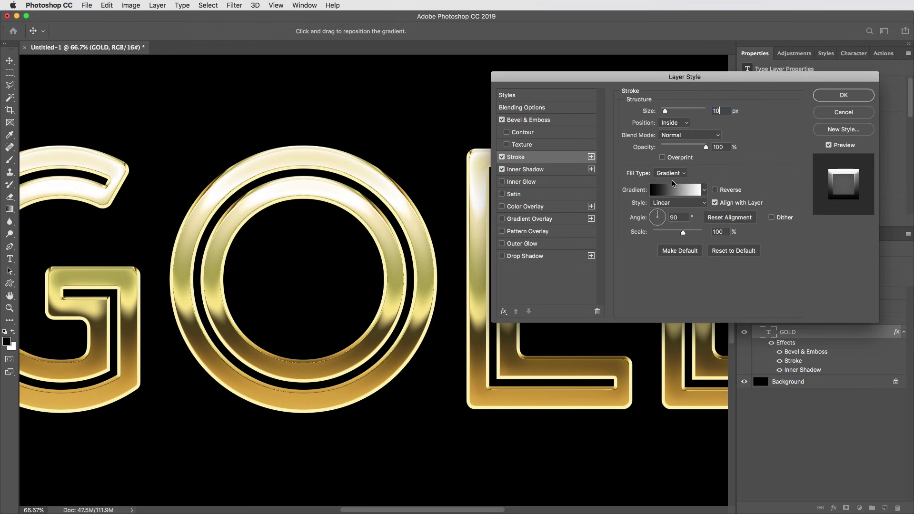
left_click(704, 191)
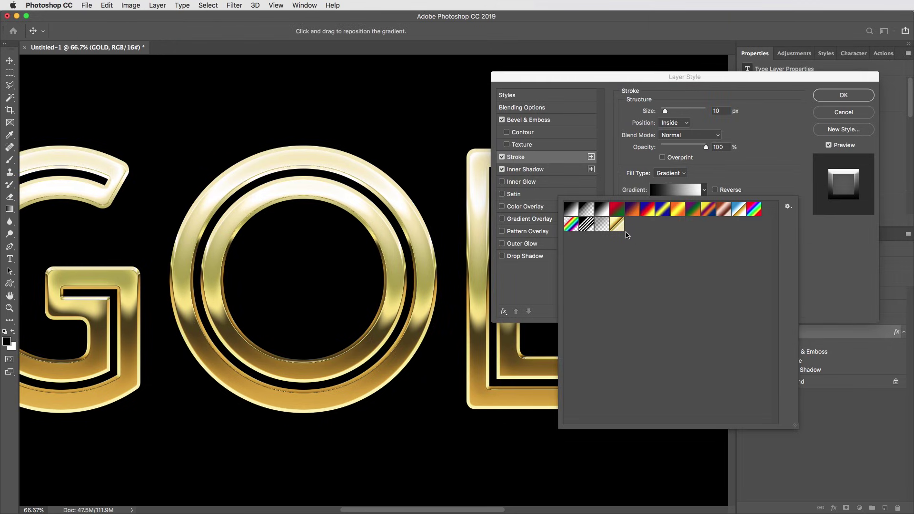
left_click(617, 224)
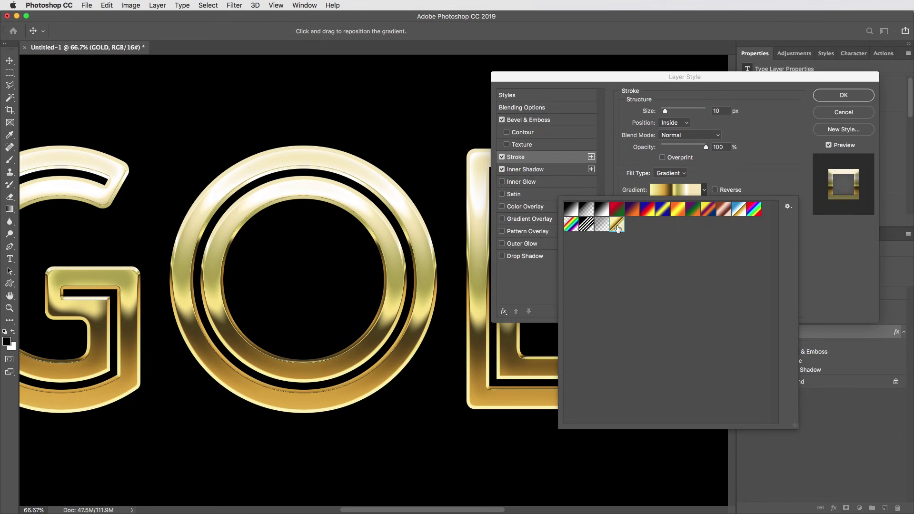
left_click(745, 167)
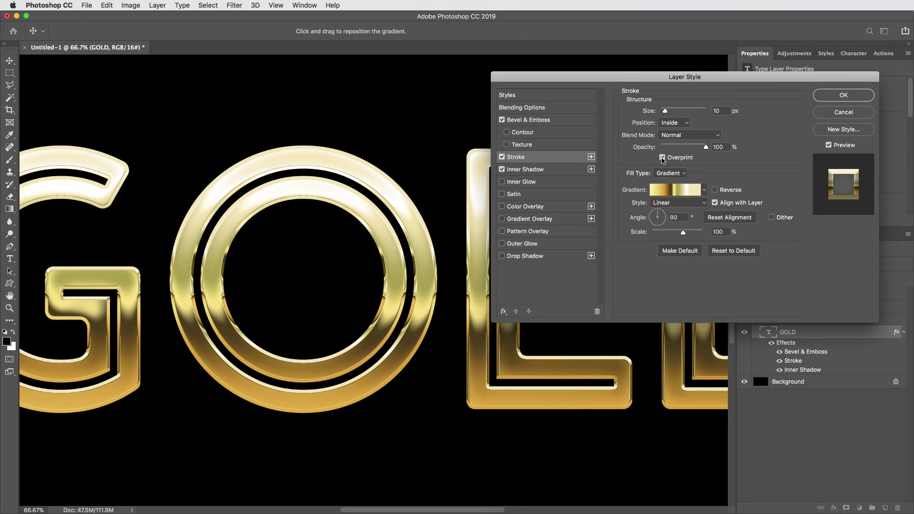
Lower the stroke opacity to 50%, compare with Preview, and apply it
left_click_drag(703, 148, 684, 149)
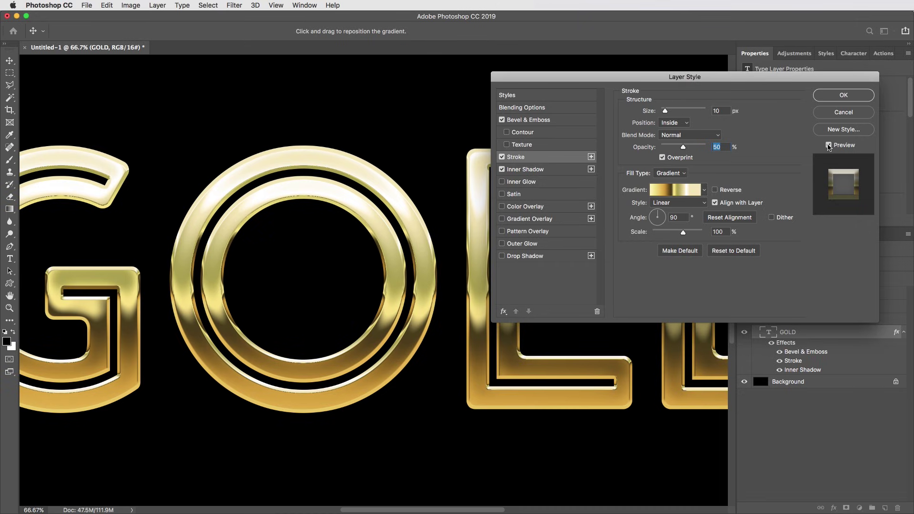
left_click(829, 146)
left_click(828, 145)
left_click(828, 145)
left_click(829, 145)
left_click(832, 98)
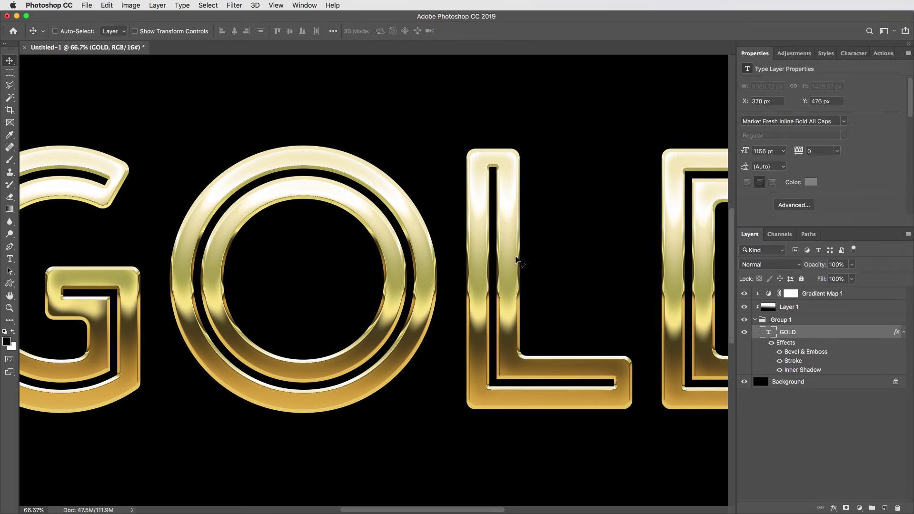
left_click_drag(424, 235, 464, 238)
Create a new layer above Gradient Map 1 and fill it with Render Clouds
scroll(465, 237, "down", 5)
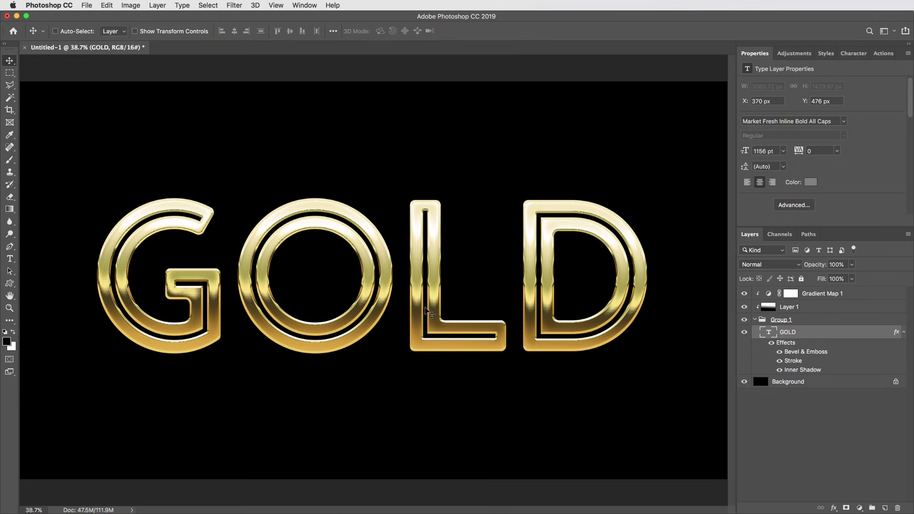
left_click(862, 297)
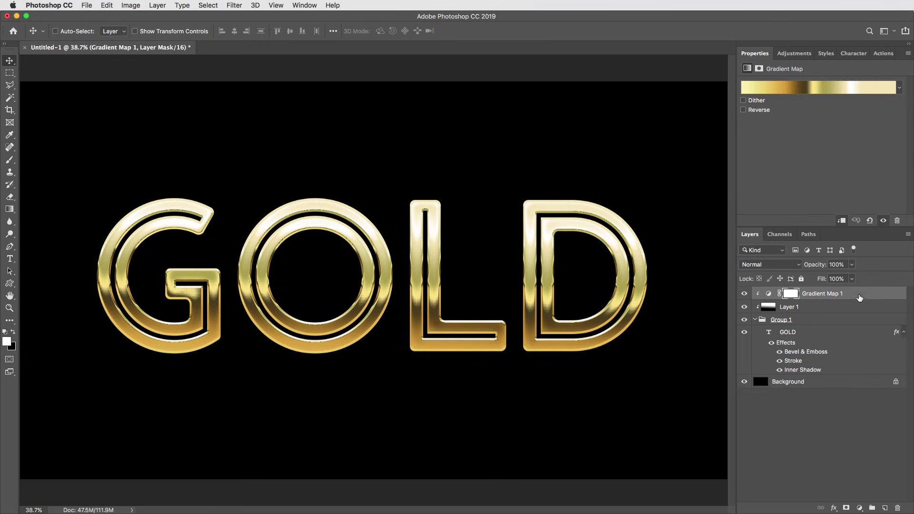
left_click(885, 508)
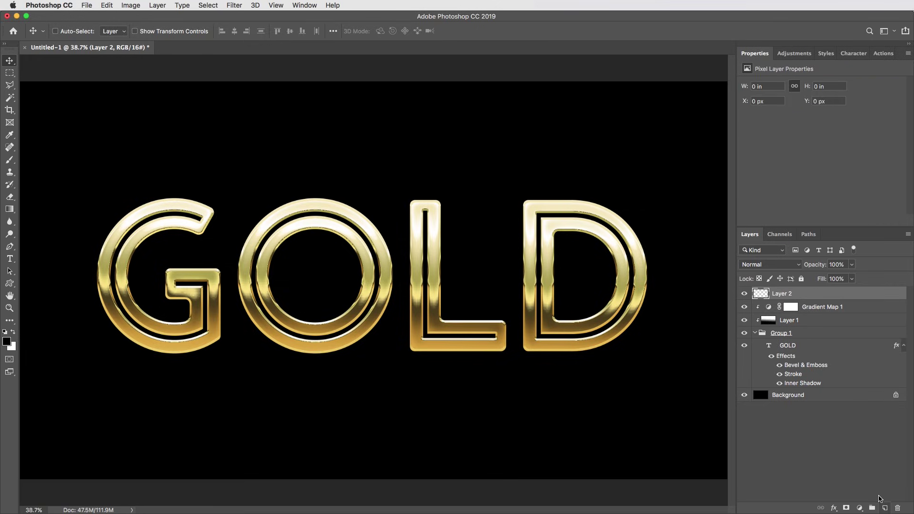
left_click(235, 6)
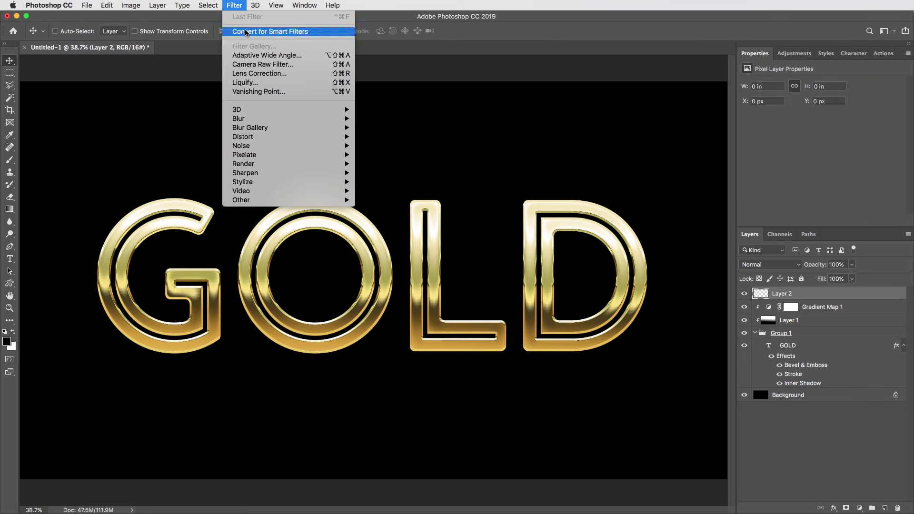
mouse_move(297, 164)
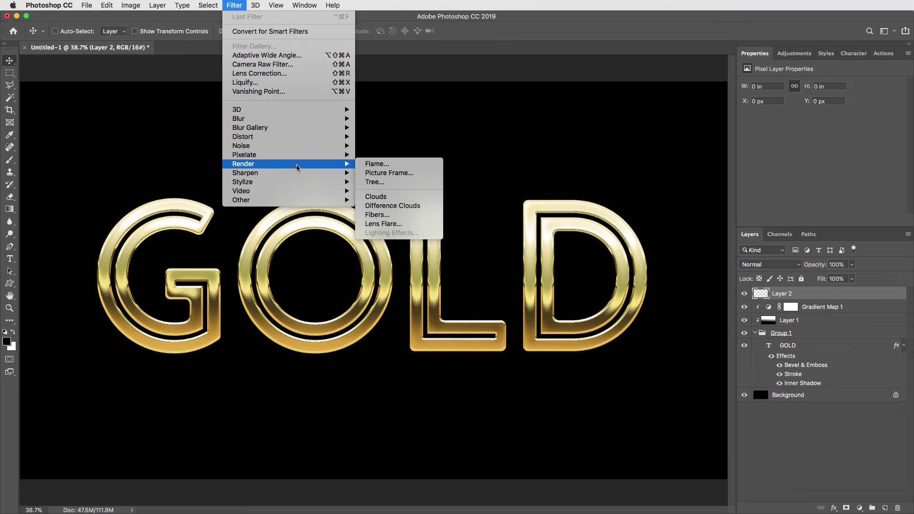
left_click(376, 196)
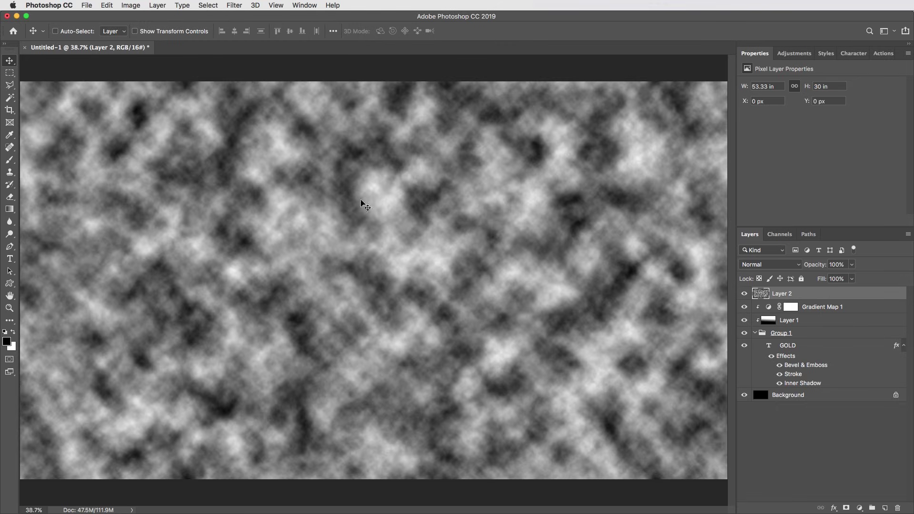
Blur the clouds with a 40-pixel Gaussian Blur
left_click(234, 5)
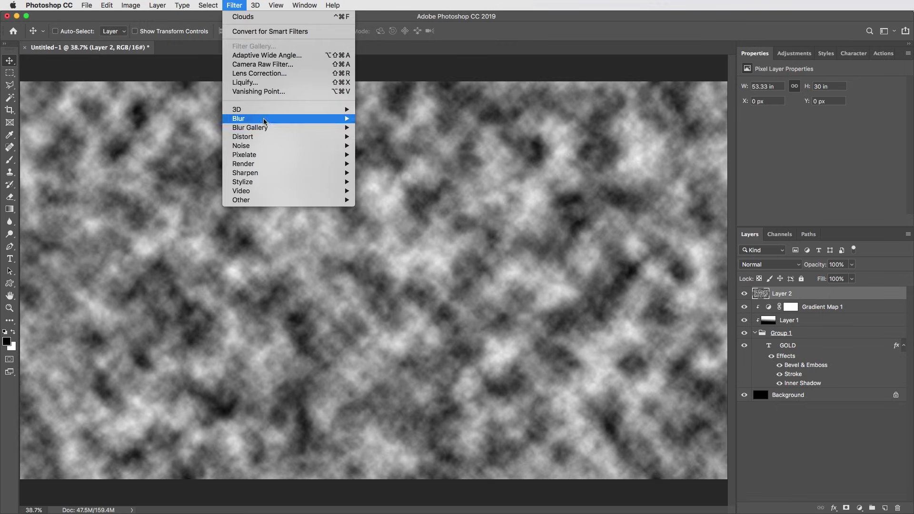
mouse_move(264, 123)
left_click(398, 156)
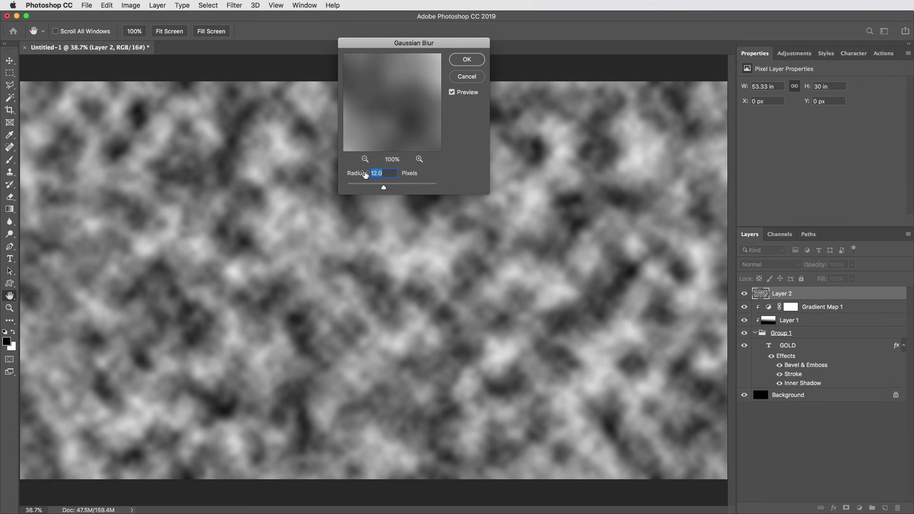
type("40")
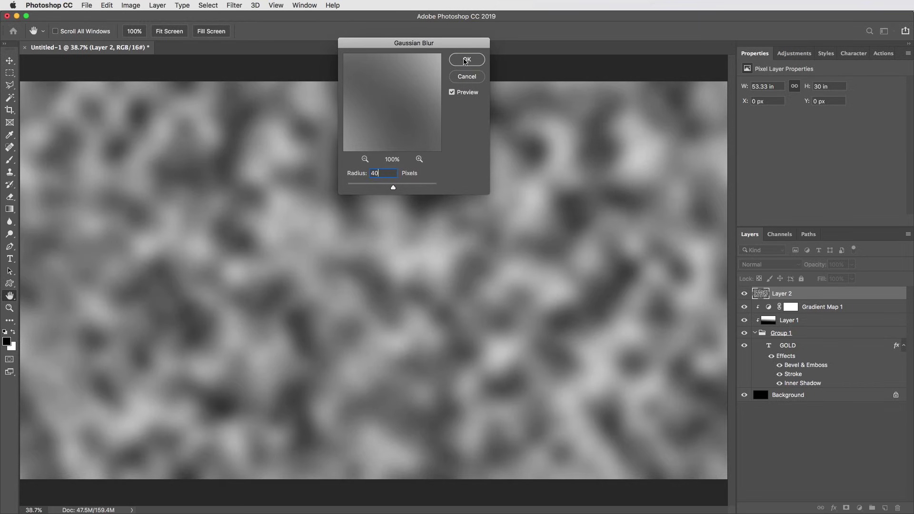
left_click(465, 60)
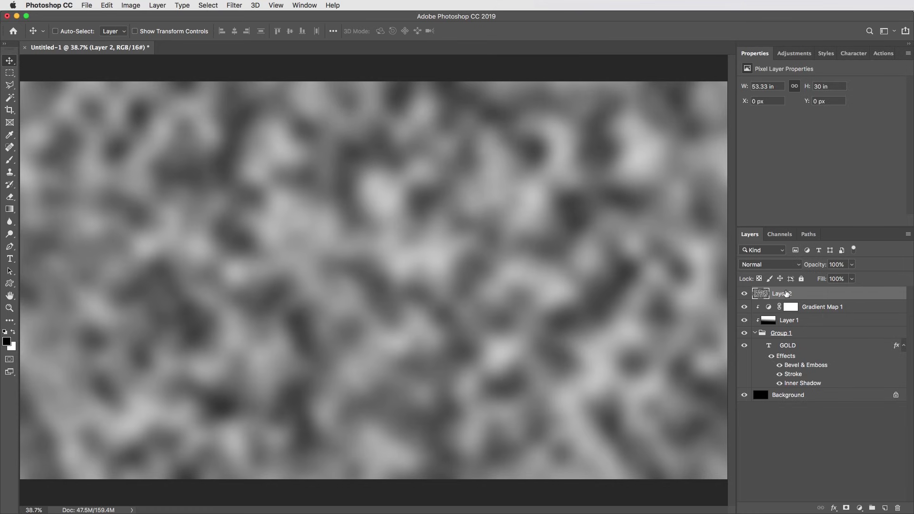
Move Layer 2 beneath Gradient Map 1 at 20% opacity and compare it on and off
left_click_drag(786, 293, 784, 312)
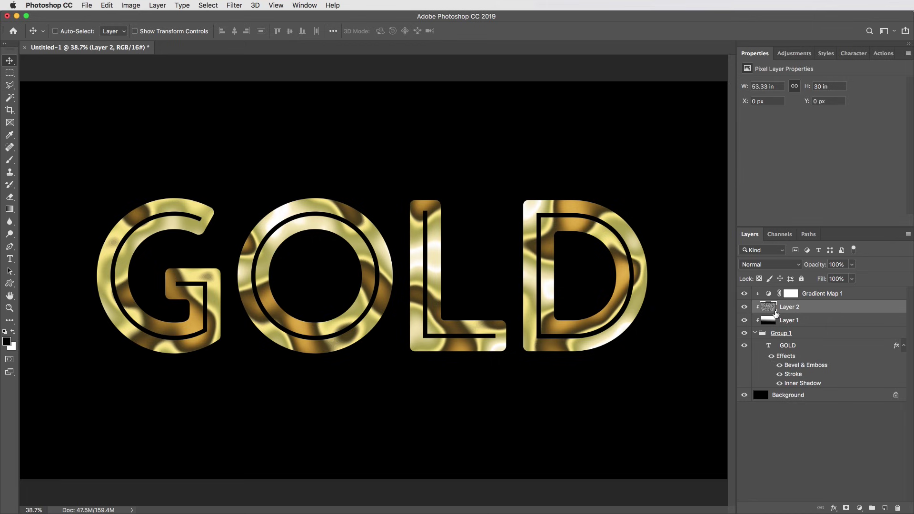
left_click_drag(851, 264, 815, 278)
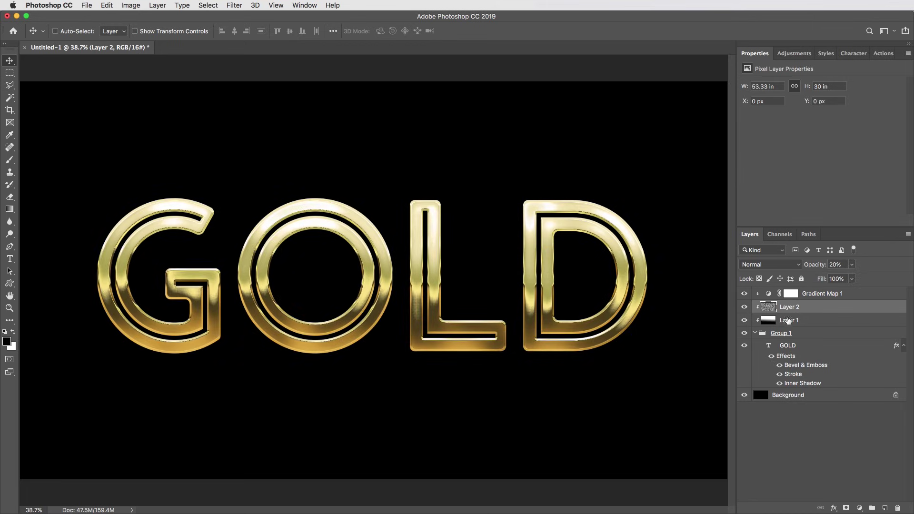
left_click(744, 307)
left_click(744, 306)
left_click(745, 308)
left_click(744, 308)
key("super+plus")
key("super+plus")
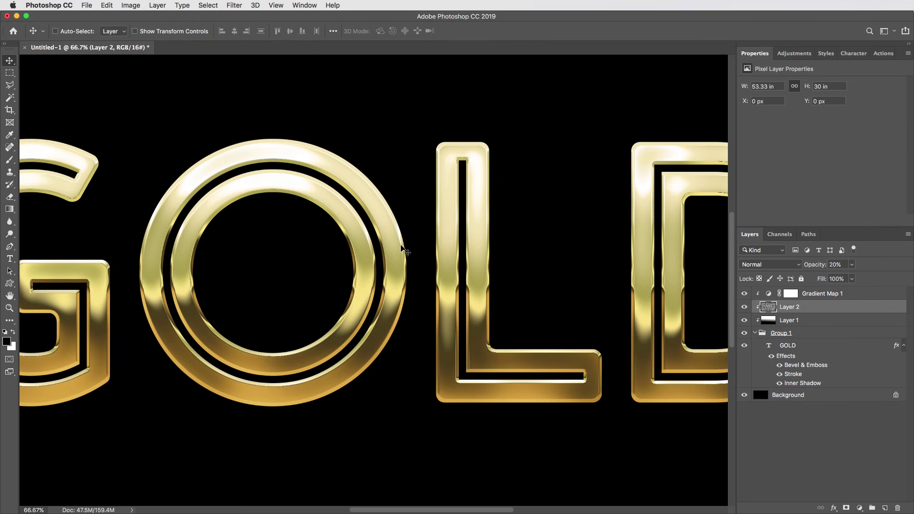
Open TextureGuys_Metal_232L.jpg from recent files and copy the entire image
left_click(86, 5)
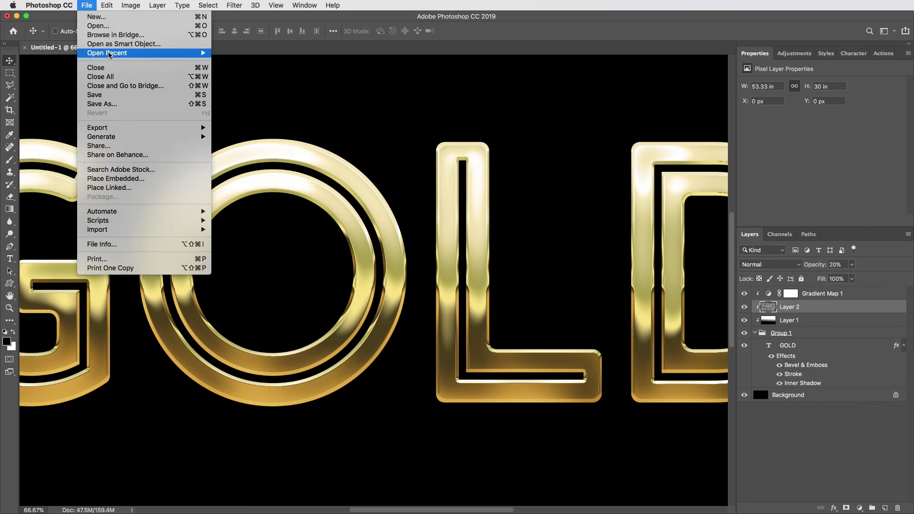
mouse_move(109, 55)
left_click(244, 53)
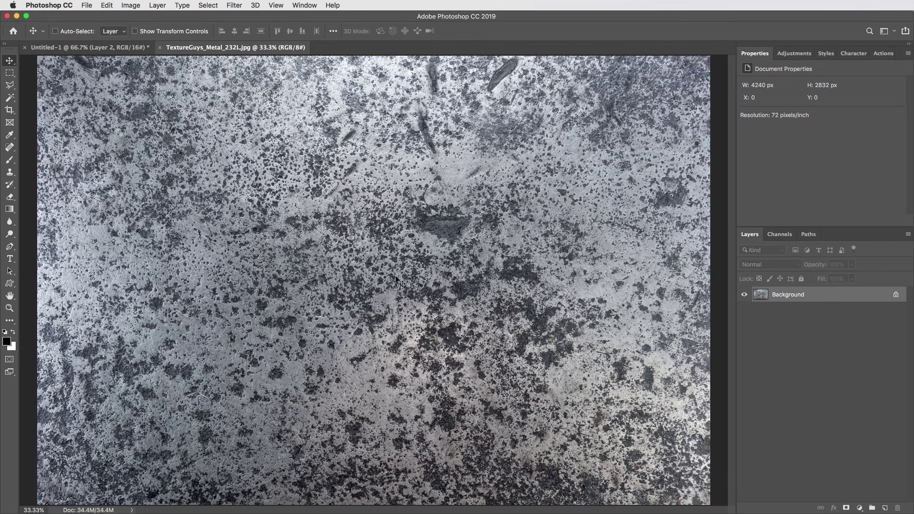
key("super+minus")
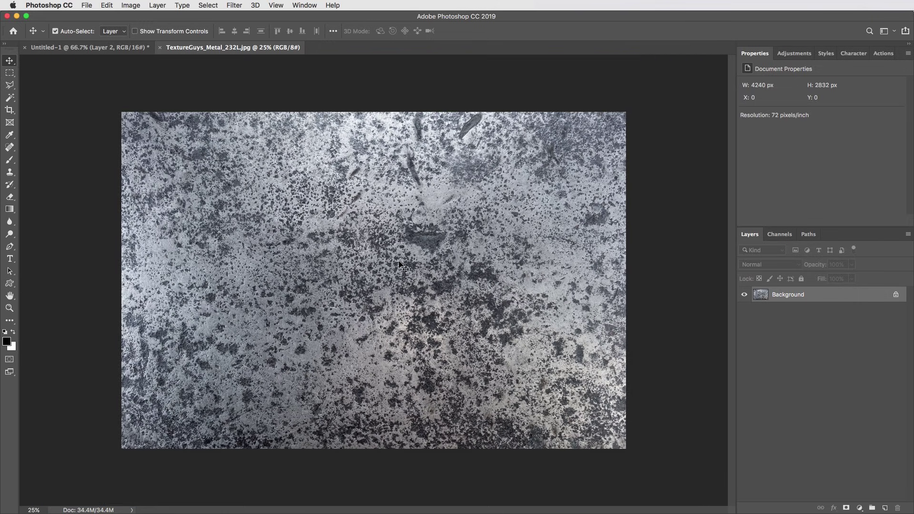
key("super+a")
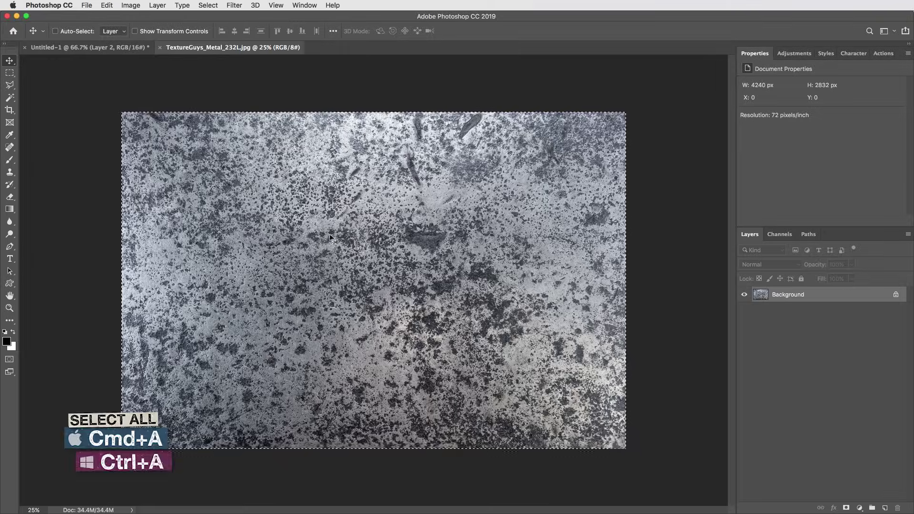
key("super+c")
key("super+w")
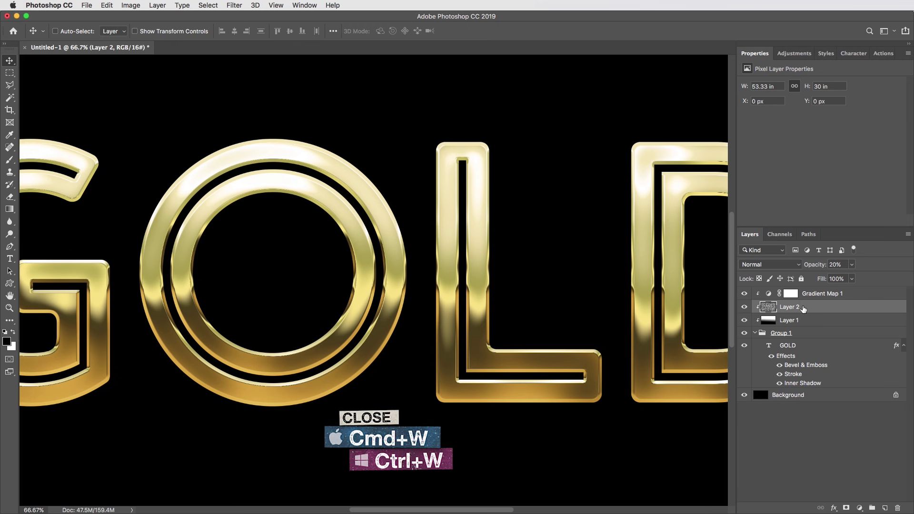
Paste the metal texture into GOLD as Layer 3 at 3% opacity
key("super+v")
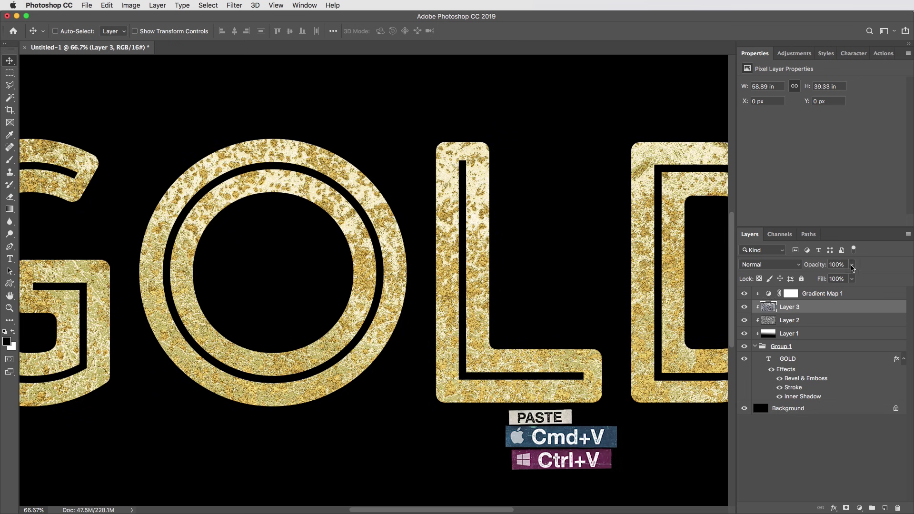
left_click(852, 264)
left_click_drag(854, 276, 811, 279)
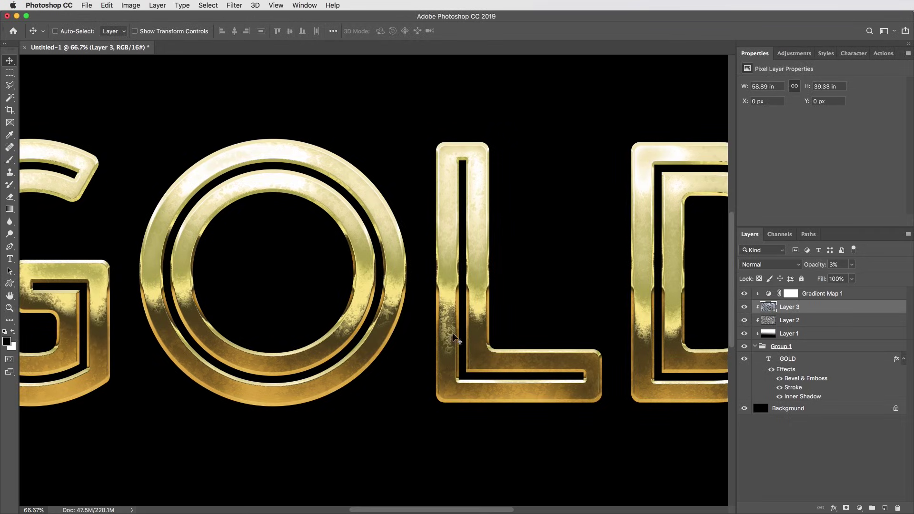
left_click_drag(522, 324, 545, 328)
left_click_drag(601, 327, 573, 330)
key("super+0")
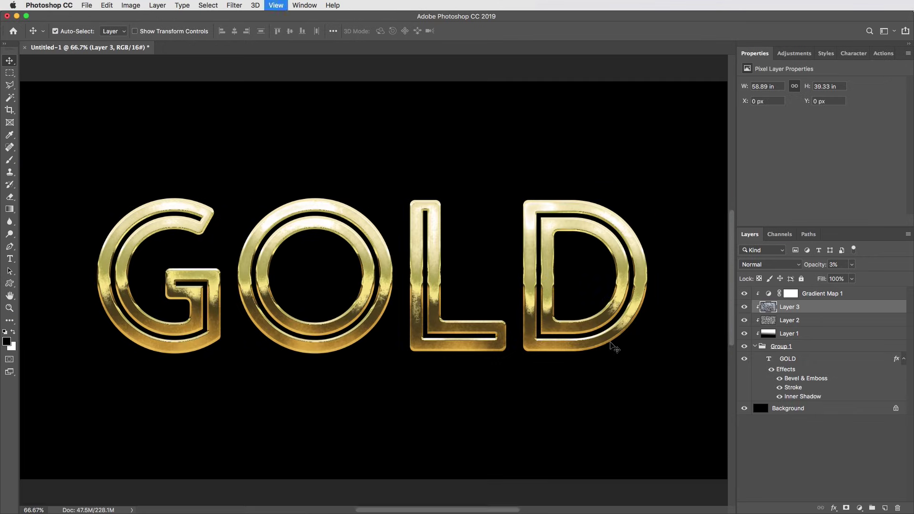
Copy TextureGuys_Grunge_122L.jpg and paste it as Layer 4 above Gradient Map 1
left_click(86, 6)
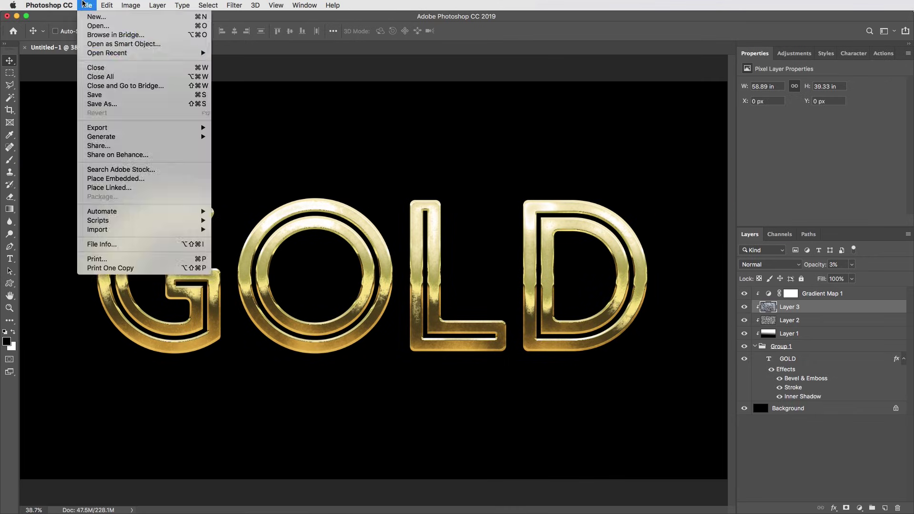
mouse_move(128, 56)
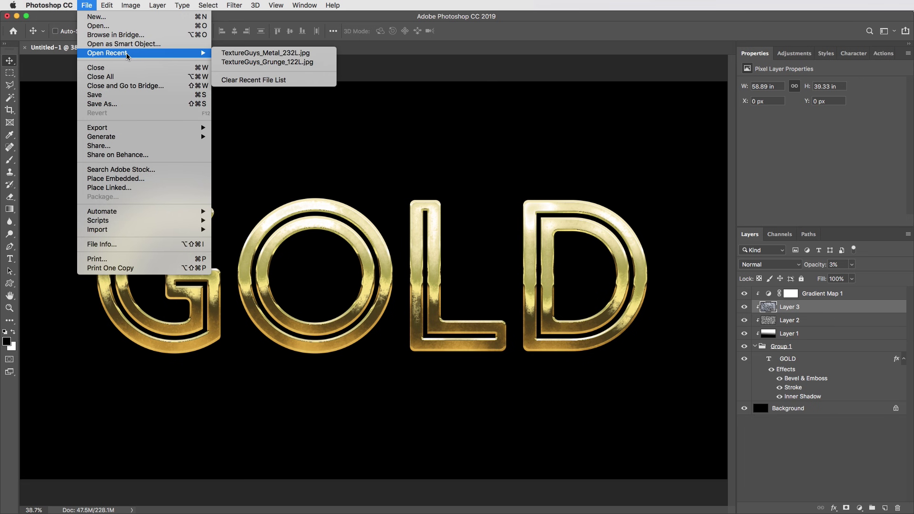
left_click(250, 62)
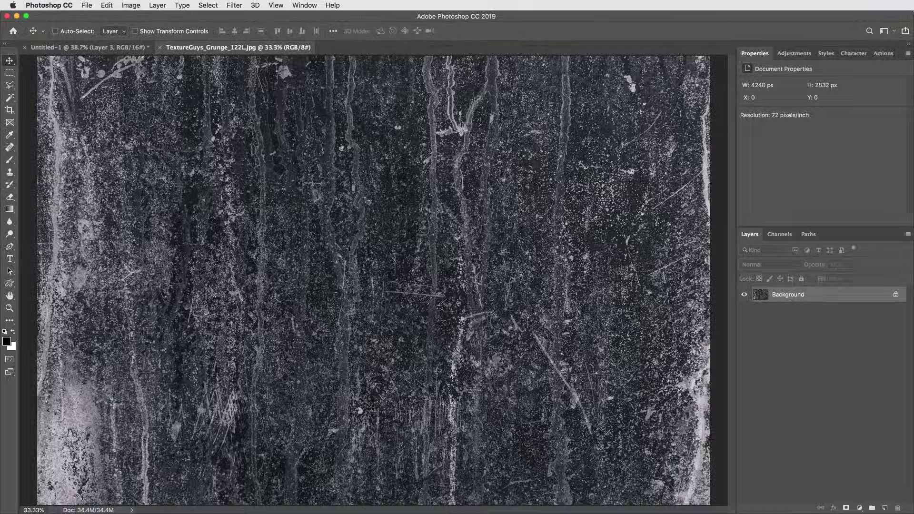
key("super+minus")
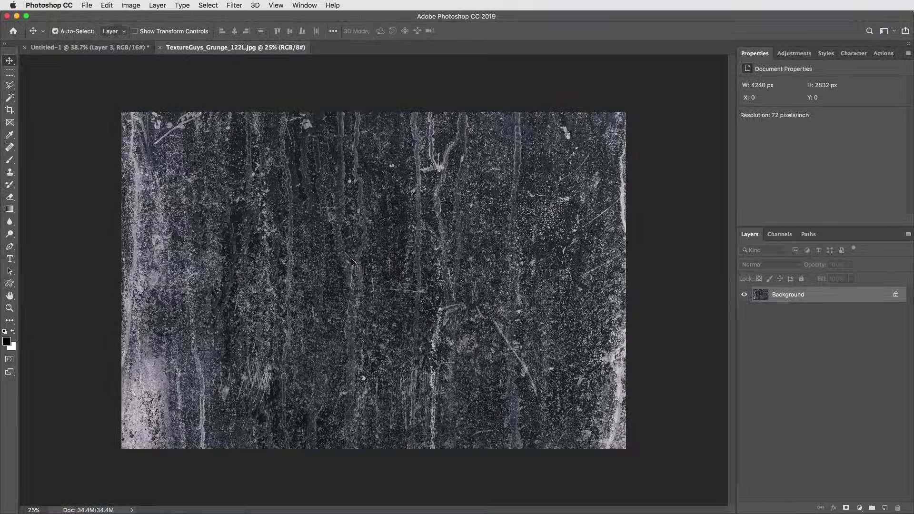
key("super+a")
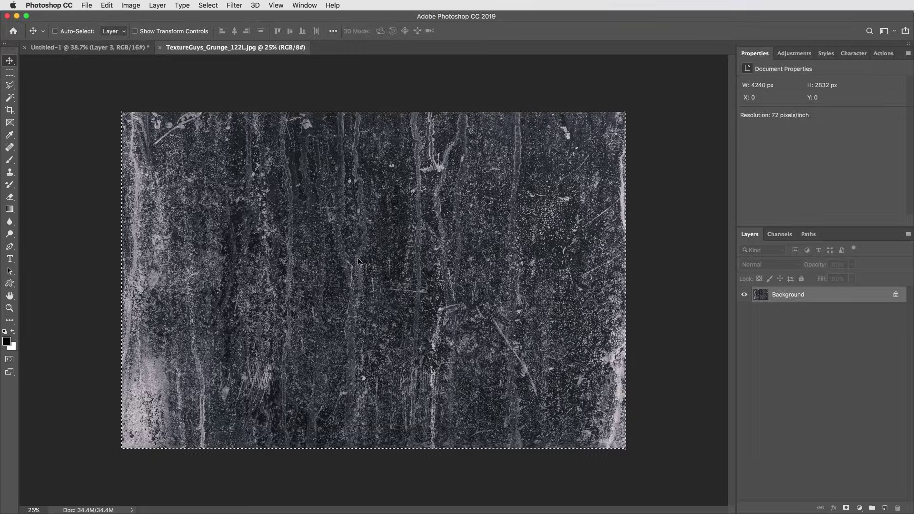
key("super+w")
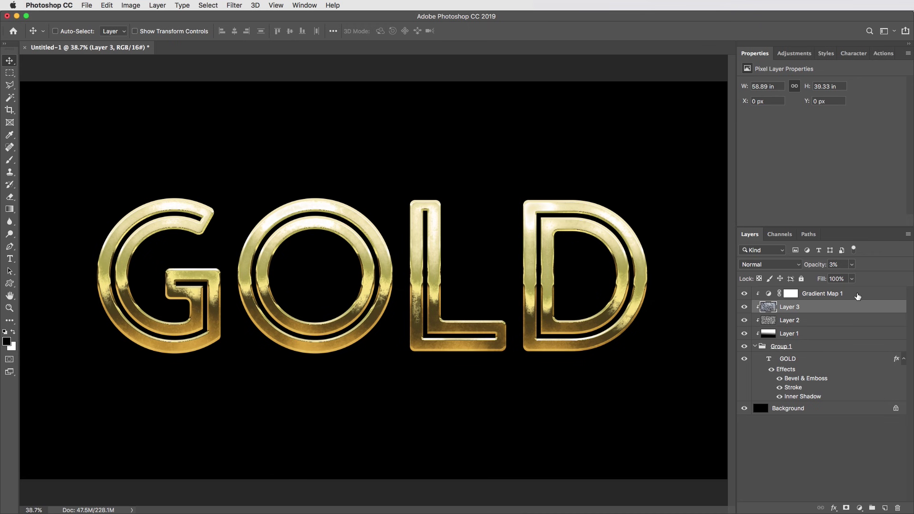
left_click(857, 296)
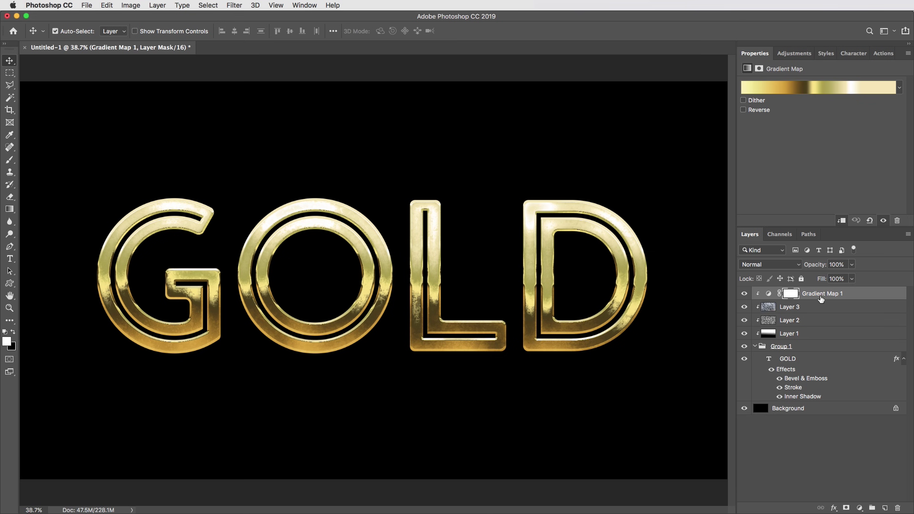
key("super+v")
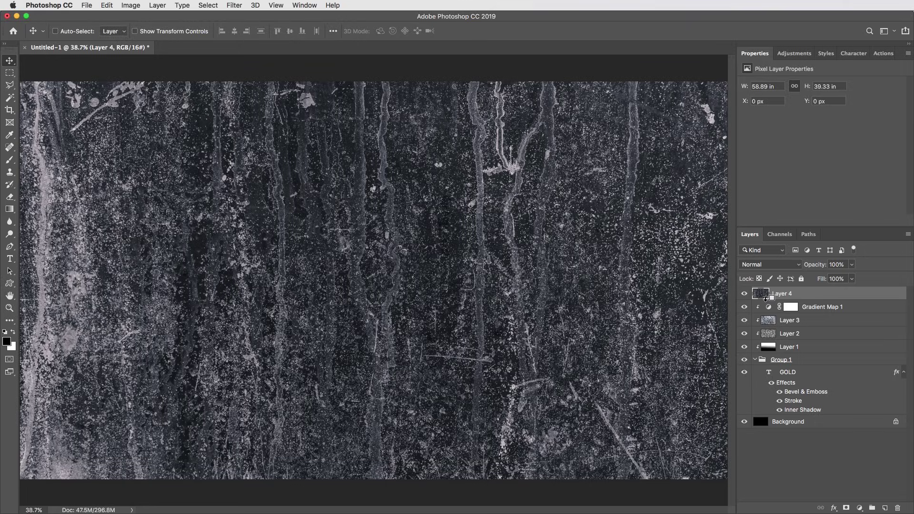
Clip Layer 4 to the lettering with Lighten blend mode at 50% opacity
left_click(764, 299, "alt")
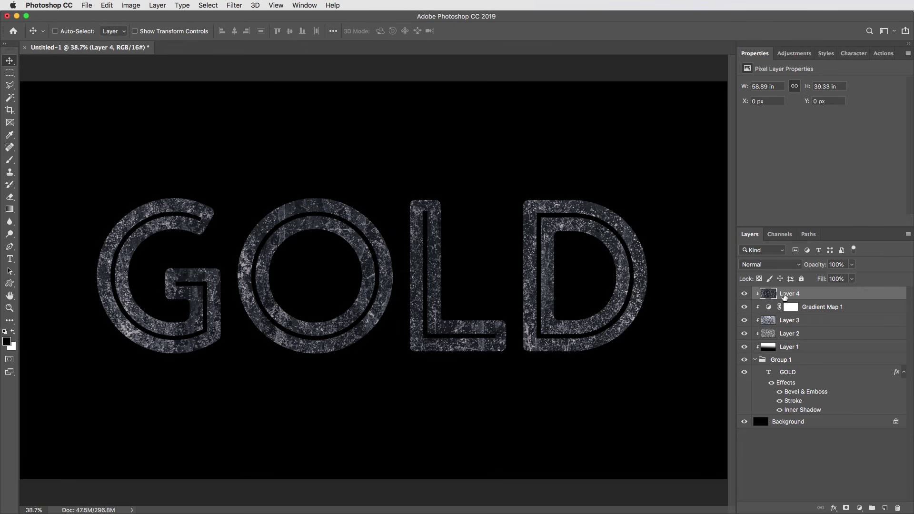
left_click(765, 265)
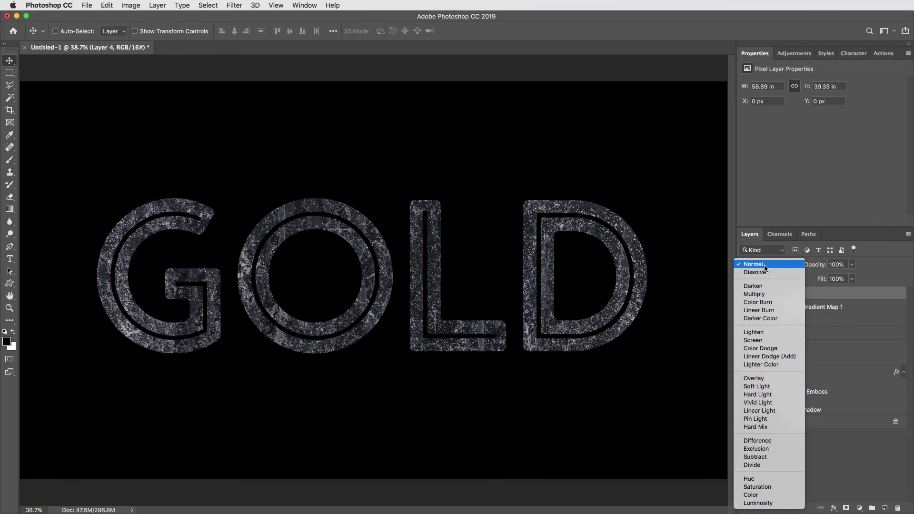
left_click(755, 332)
key("super+equal")
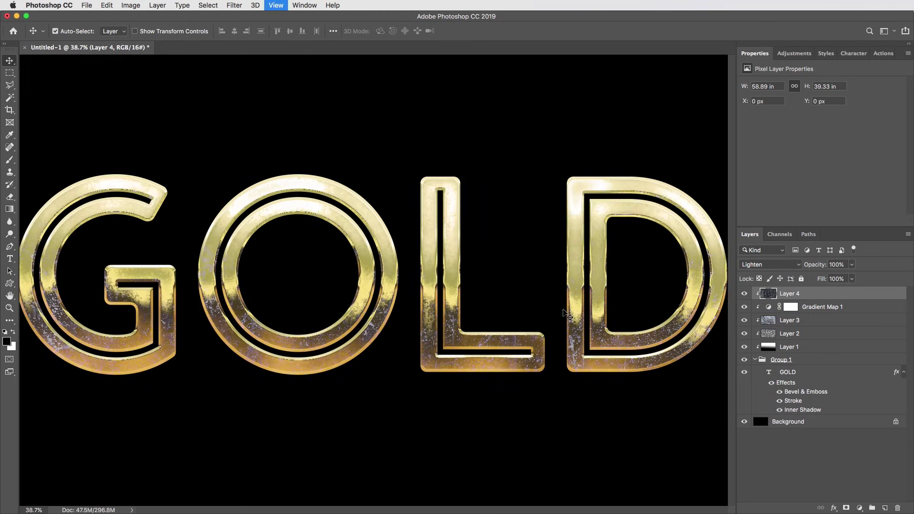
left_click_drag(851, 264, 828, 277)
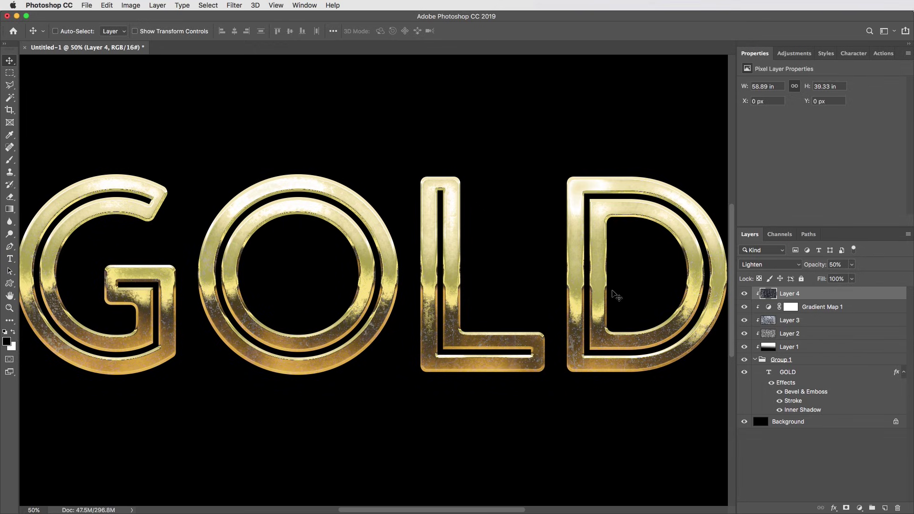
key("super+minus")
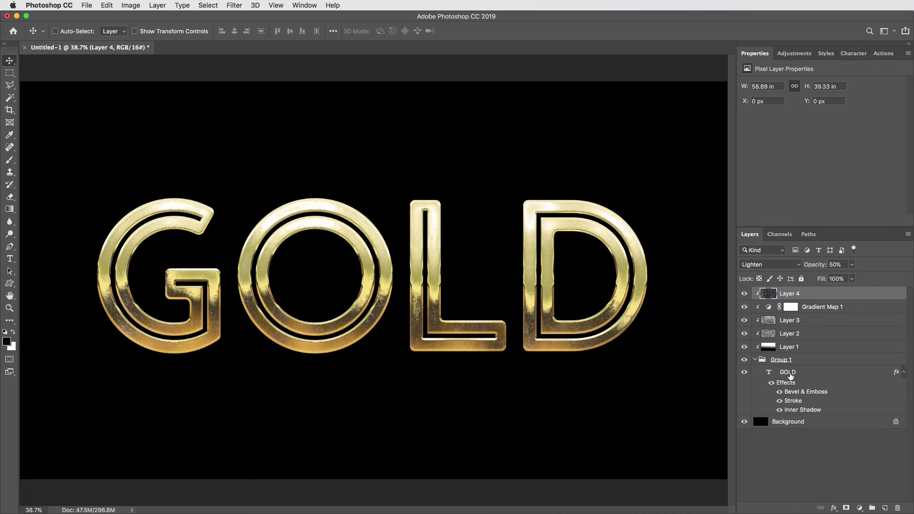
Add an Outer Glow of size 70 px to Group 1
left_click(803, 362)
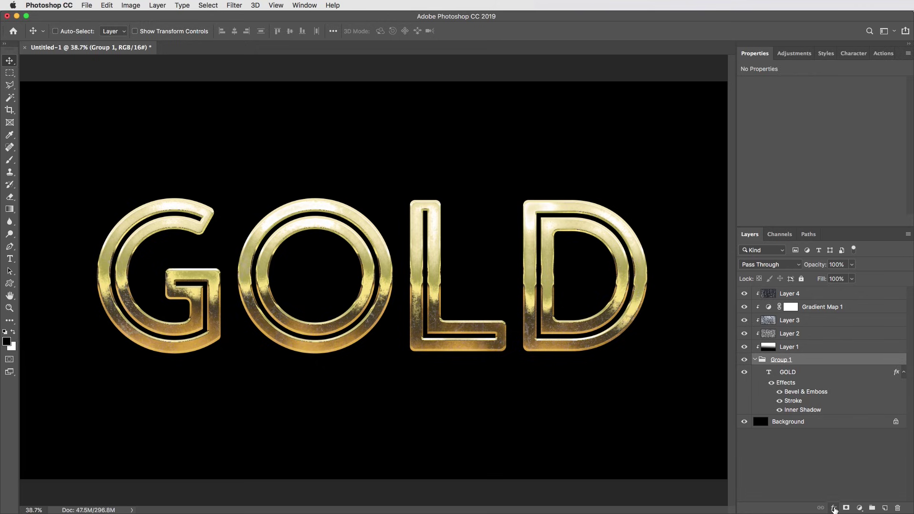
left_click(833, 508)
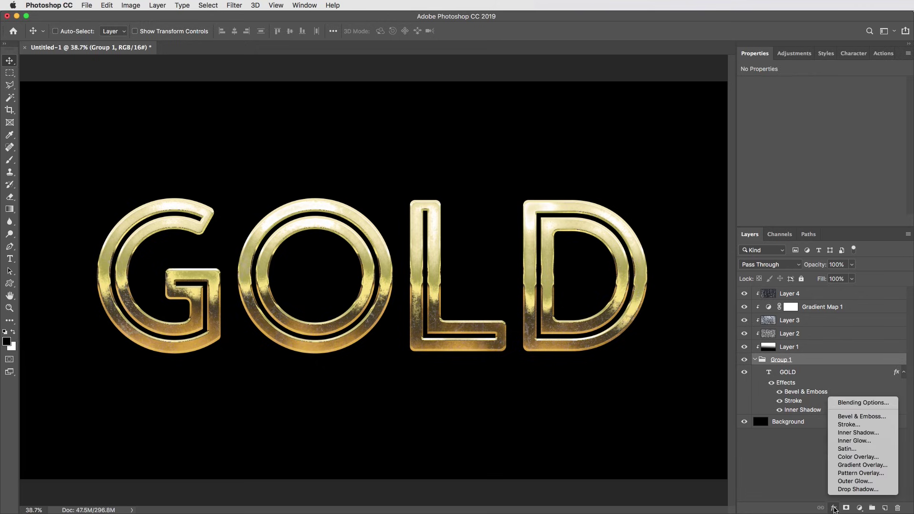
left_click(850, 482)
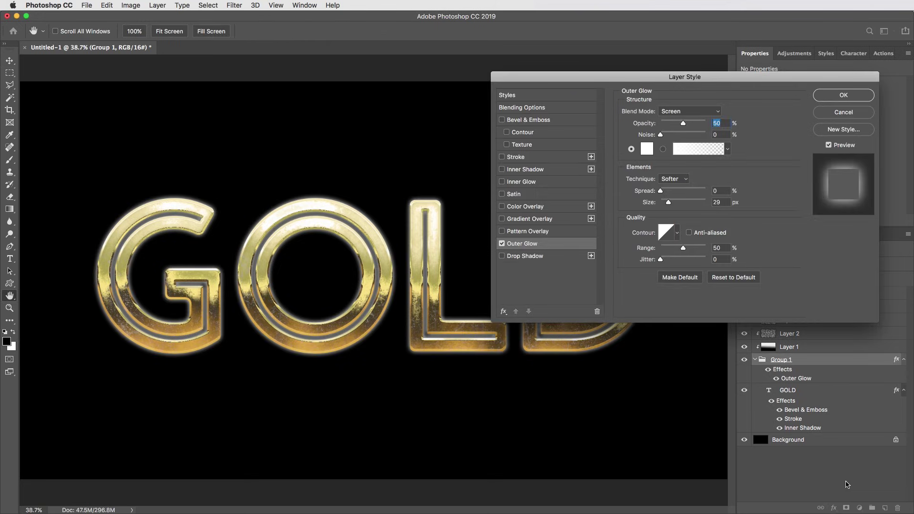
left_click(733, 278)
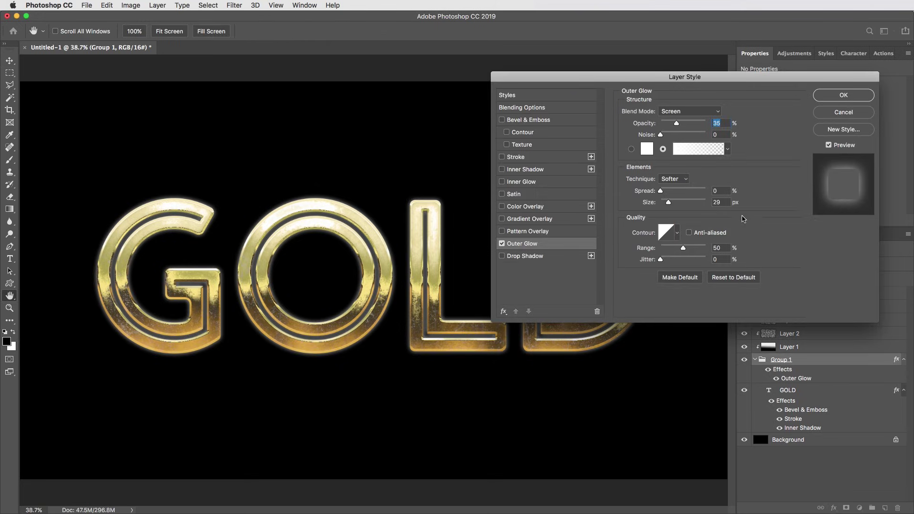
left_click_drag(724, 203, 711, 203)
type("70")
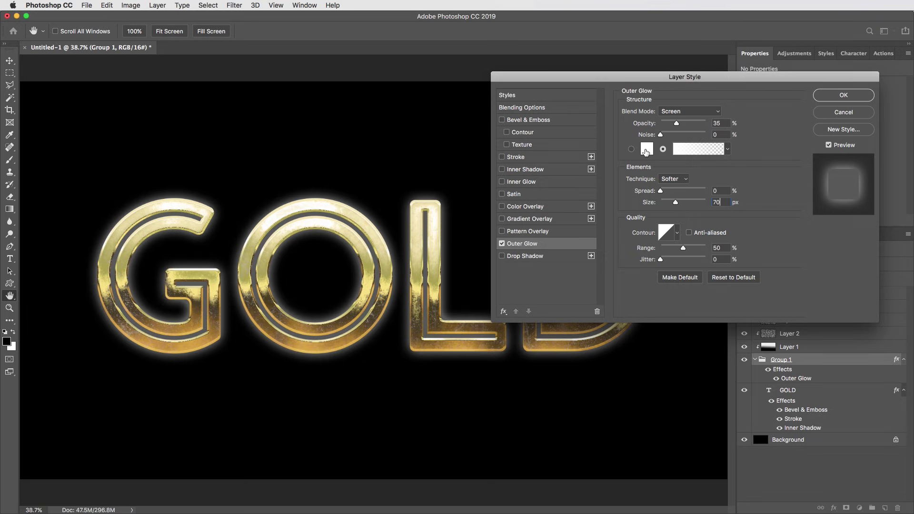
Set the glow colour to #ffd500 and opacity to 20%, then apply
left_click(646, 150)
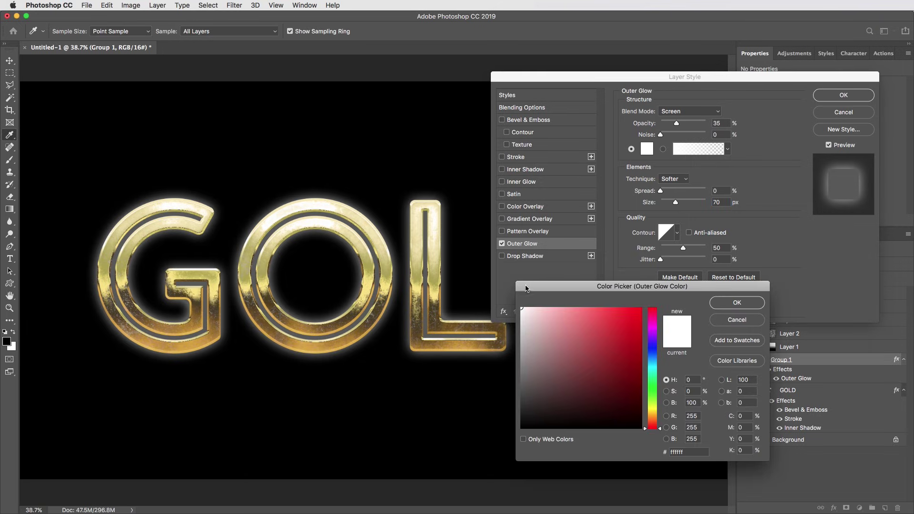
key("super+equal")
left_click(365, 292)
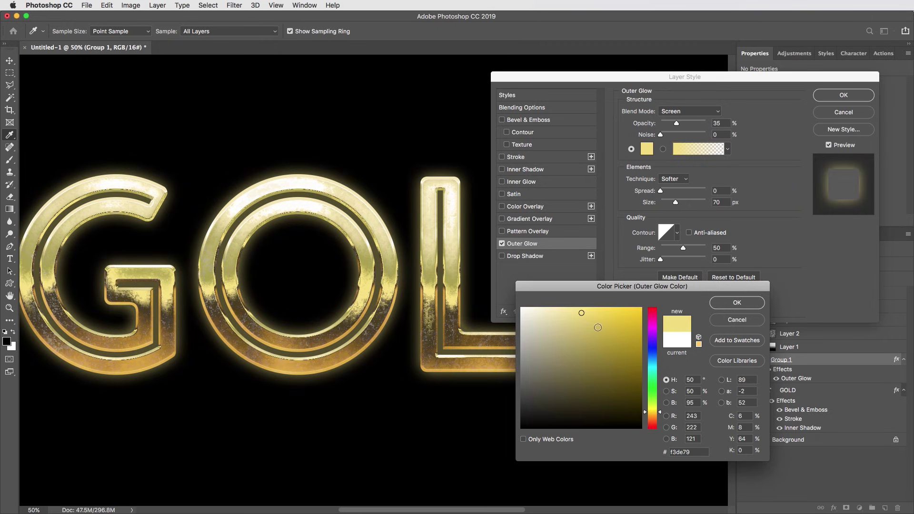
type("ffd500")
left_click(743, 303)
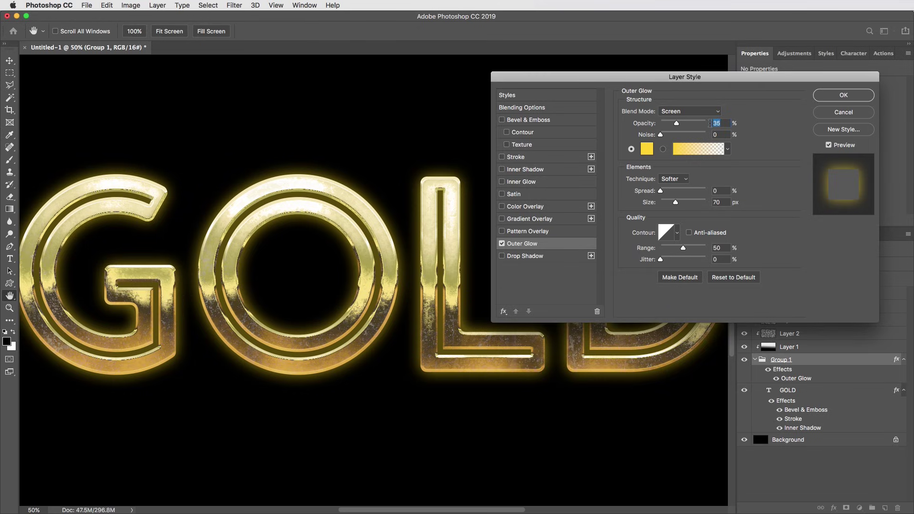
type("20")
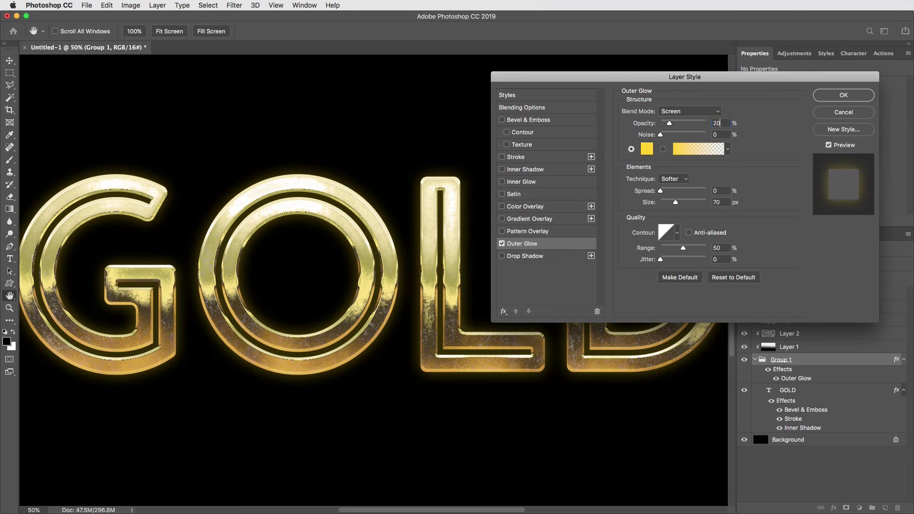
left_click(846, 97)
Cycle the GOLD text font through P22 Victorian, Tenderleaf, Eyechart and Your Sign, ending on Escorial
key("v")
left_click_drag(561, 129, 560, 138)
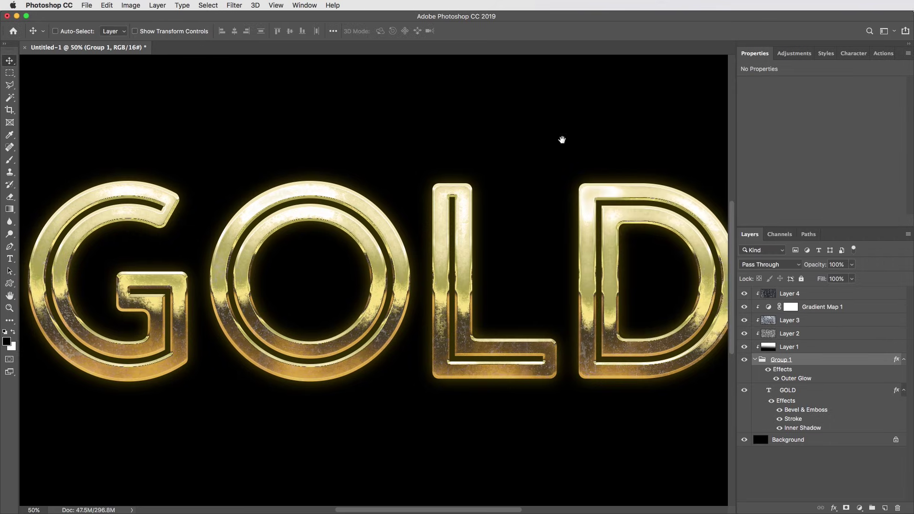
key("super+0")
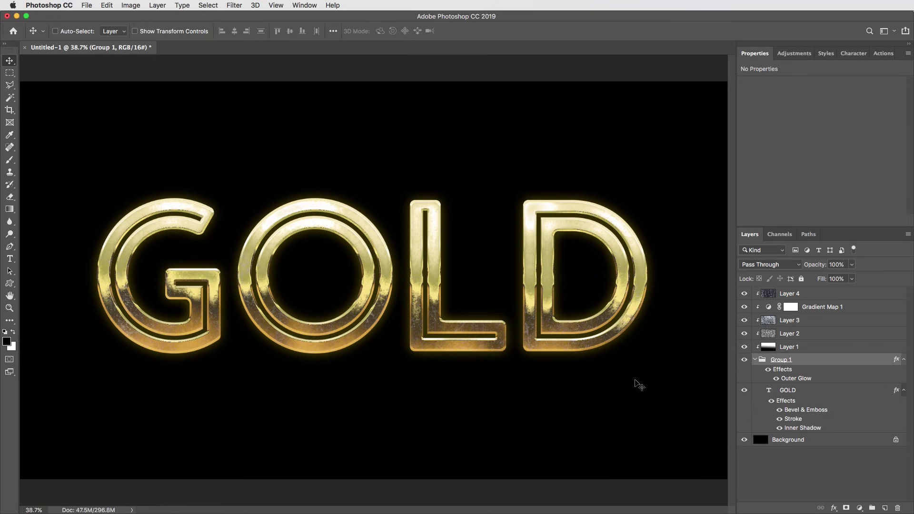
left_click(792, 391)
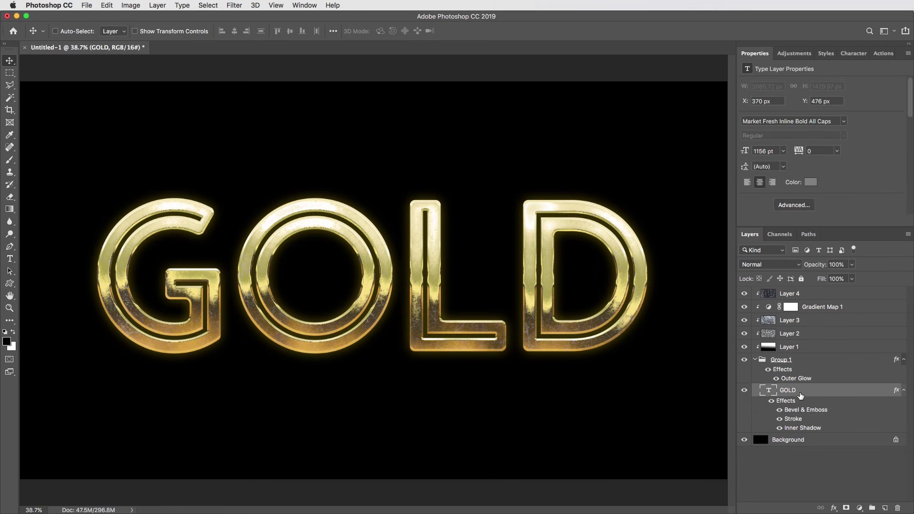
left_click(802, 120)
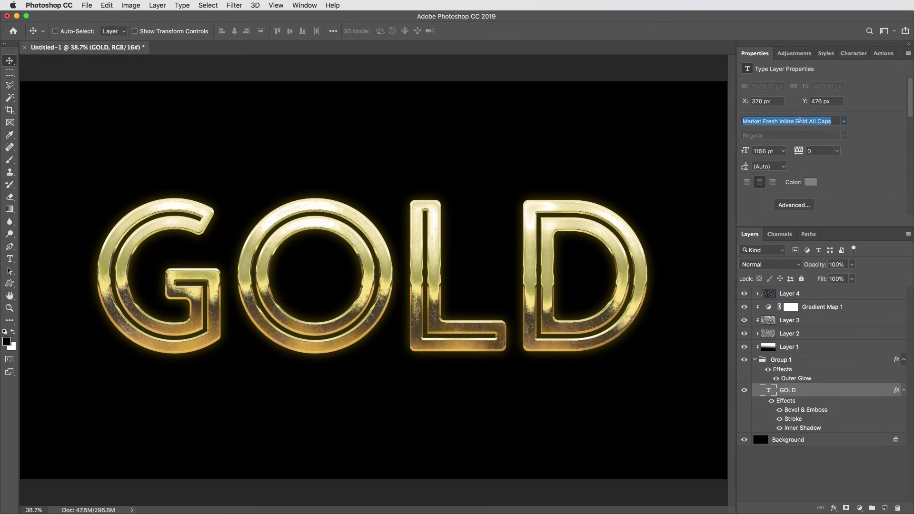
key("Down")
key("Down")
key("Down")
key("Down")
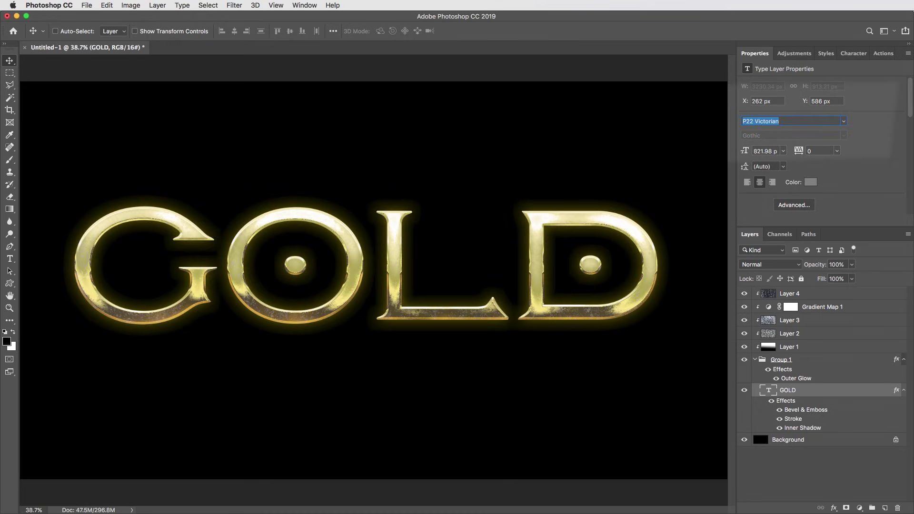
key("Down")
key("Down")
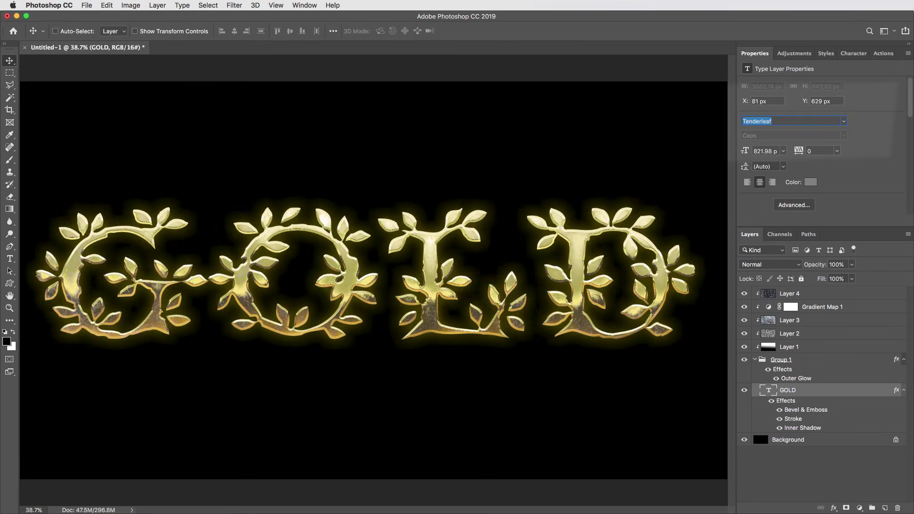
key("Down")
key("Down")
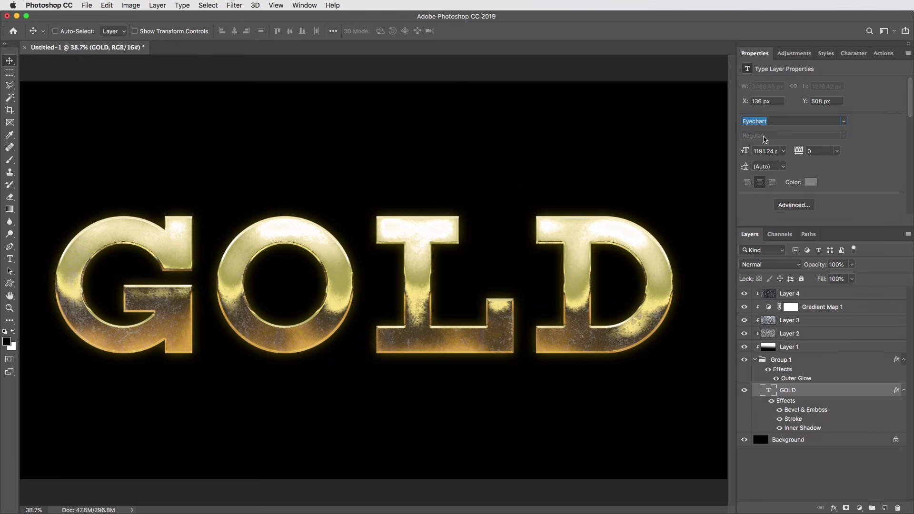
key("Down")
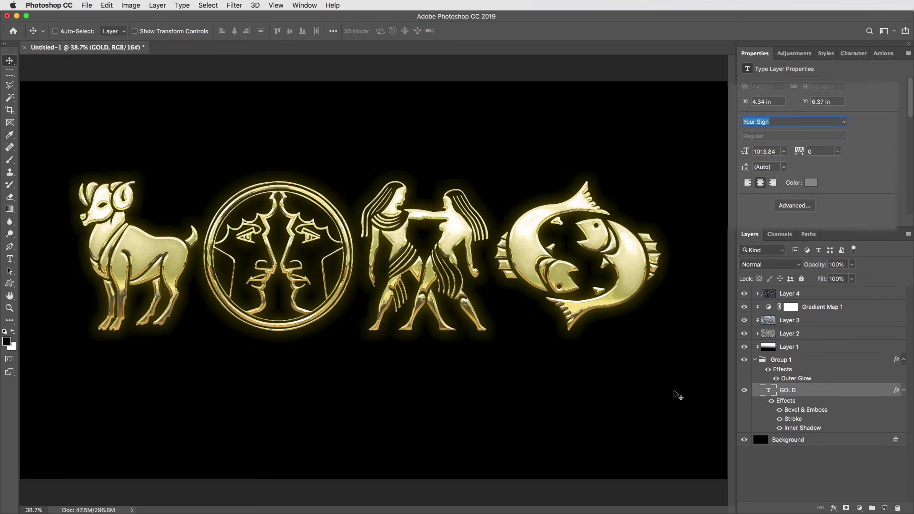
key("Down")
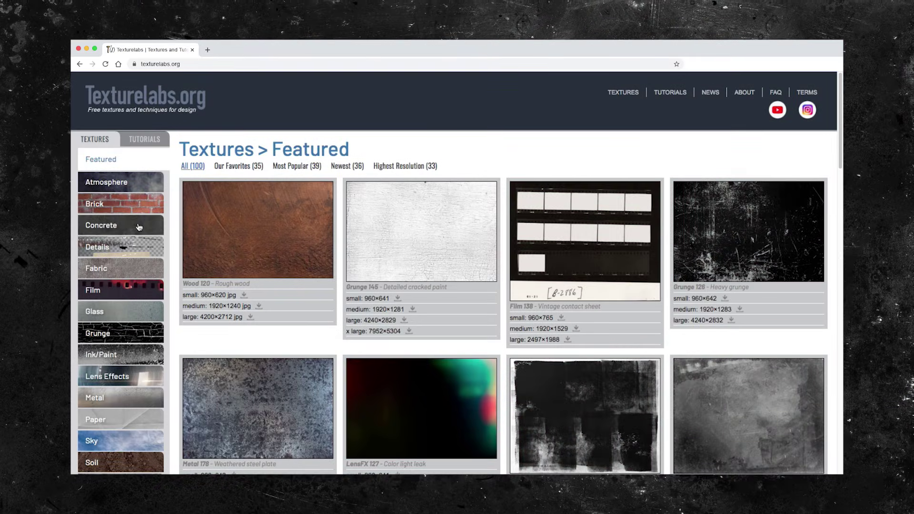
Browse the Concrete and Film texture categories, then settle on the Grunge category
left_click(139, 227)
left_click(142, 291)
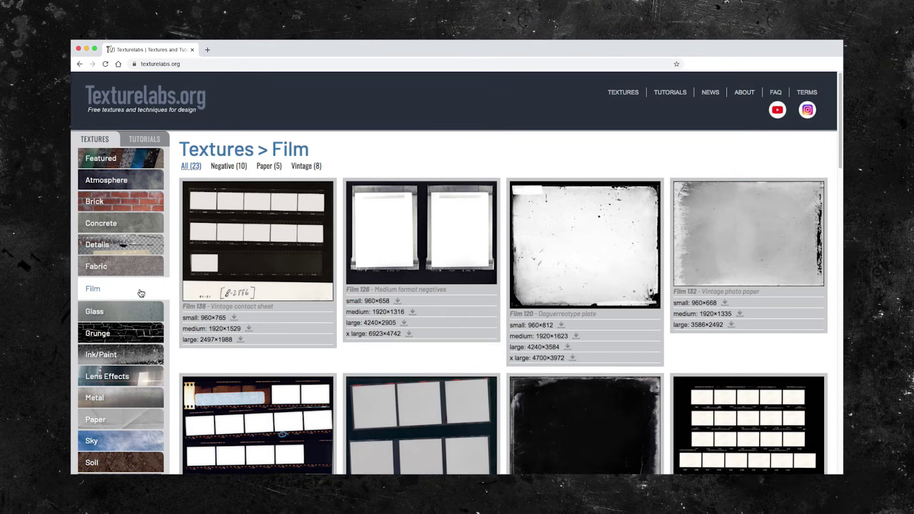
left_click(136, 333)
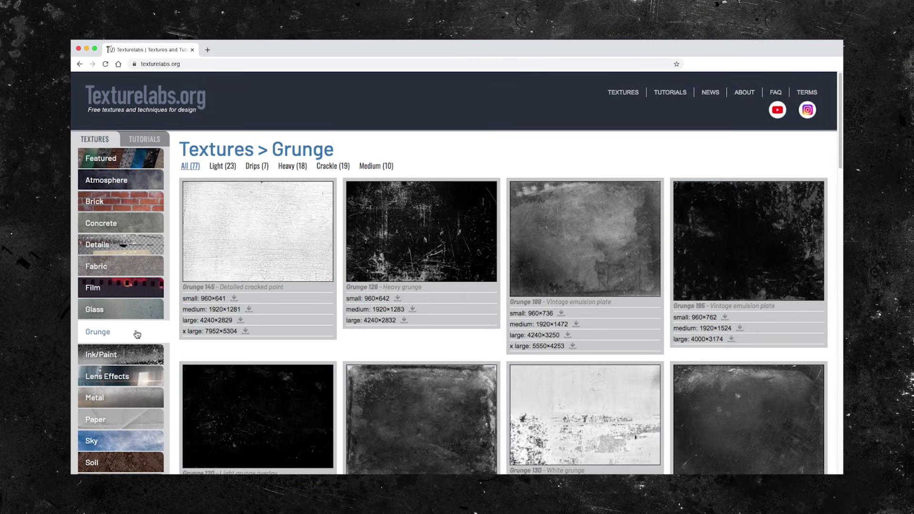